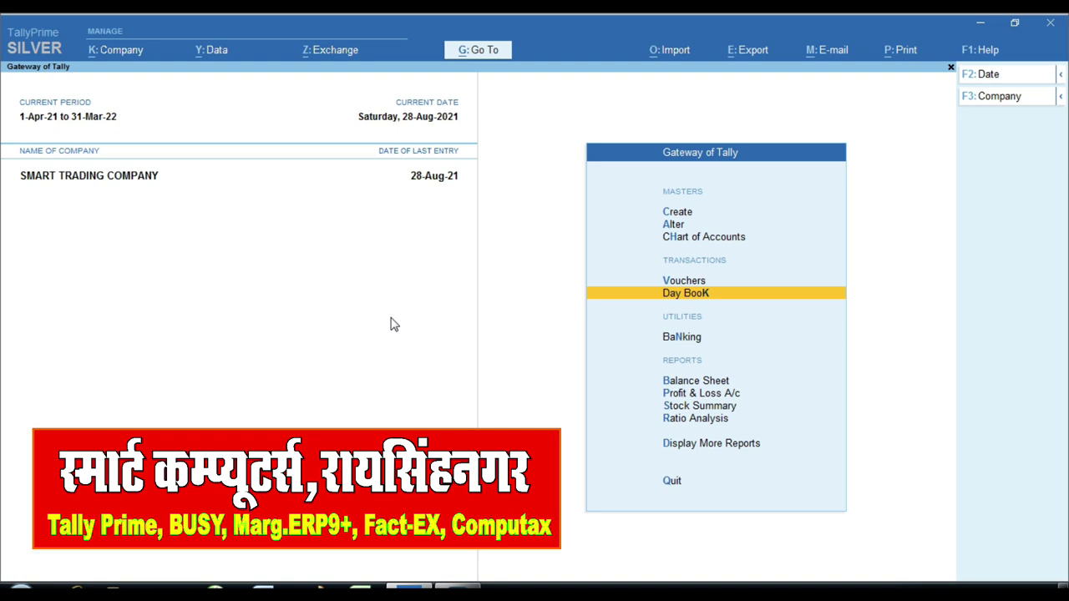
Browse the list of ledgers under master alteration for SMART TRADING COMPANY.
left_click(83, 232)
mouse_move(15, 163)
left_mouse_down()
mouse_move(121, 206)
mouse_move(177, 194)
left_mouse_up()
key("Up")
key("Up")
key("Up")
key("Return")
key("Down")
key("Return")
key("Down")
key("Down")
key("Down")
key("Down")
key("Down")
key("Down")
key("Down")
key("Down")
key("Down")
key("Down")
key("Down")
key("Down")
key("Down")
key("Down")
key("Down")
key("Down")
key("Down")
key("Down")
key("Down")
key("Down")
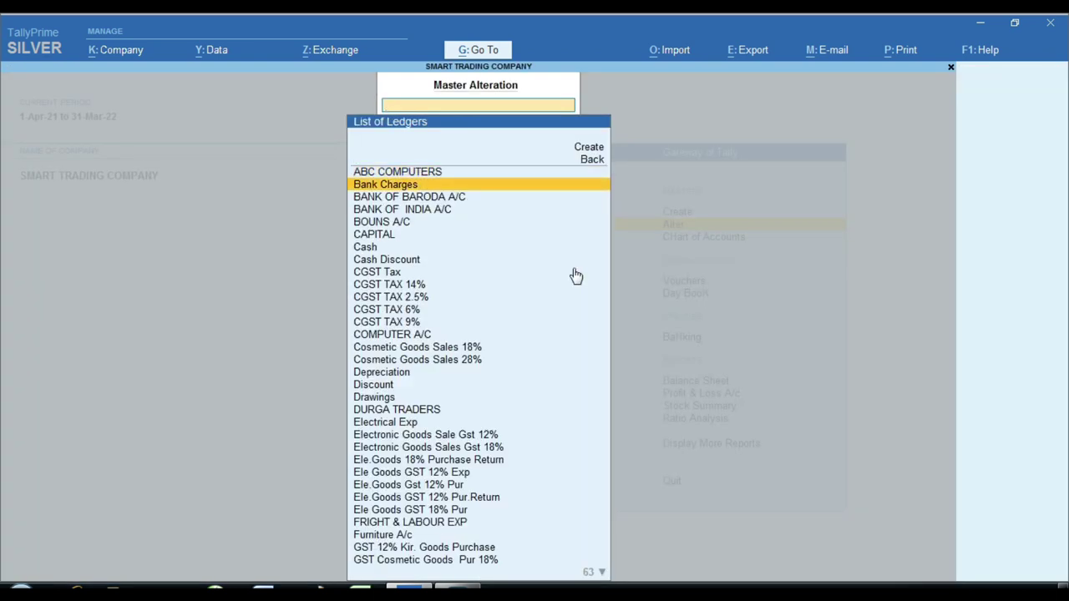
key("Escape")
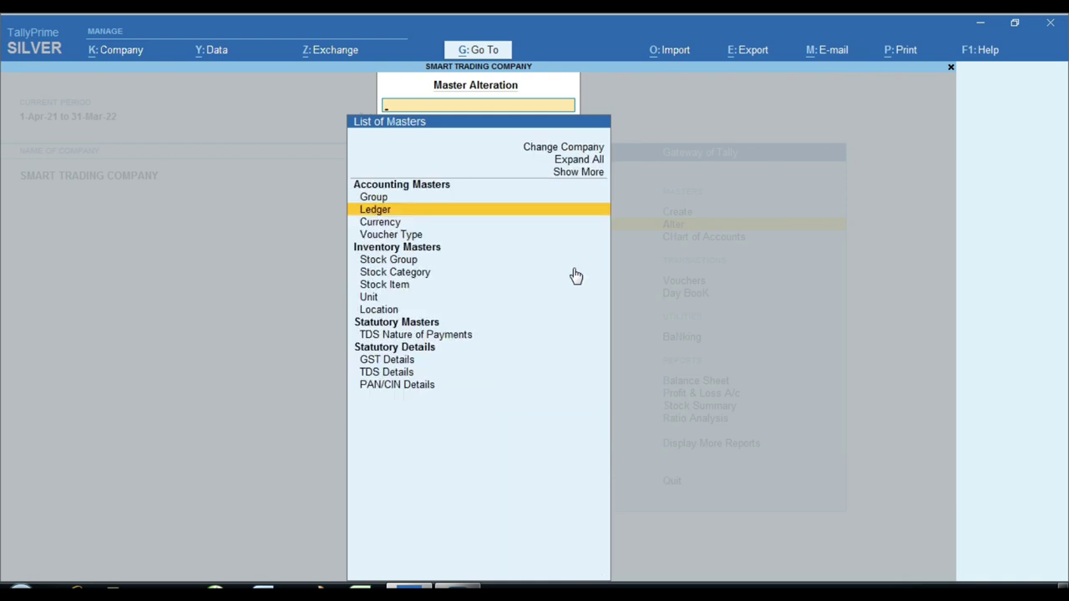
View the stock items under master alteration, and return to the Gateway of Tally.
key("Down")
key("Down")
key("Down")
key("Down")
key("Down")
key("Down")
key("Return")
key("Escape")
key("Escape")
Display the Day Book for the period 1-4-2018 to 31-3-2021.
key("k")
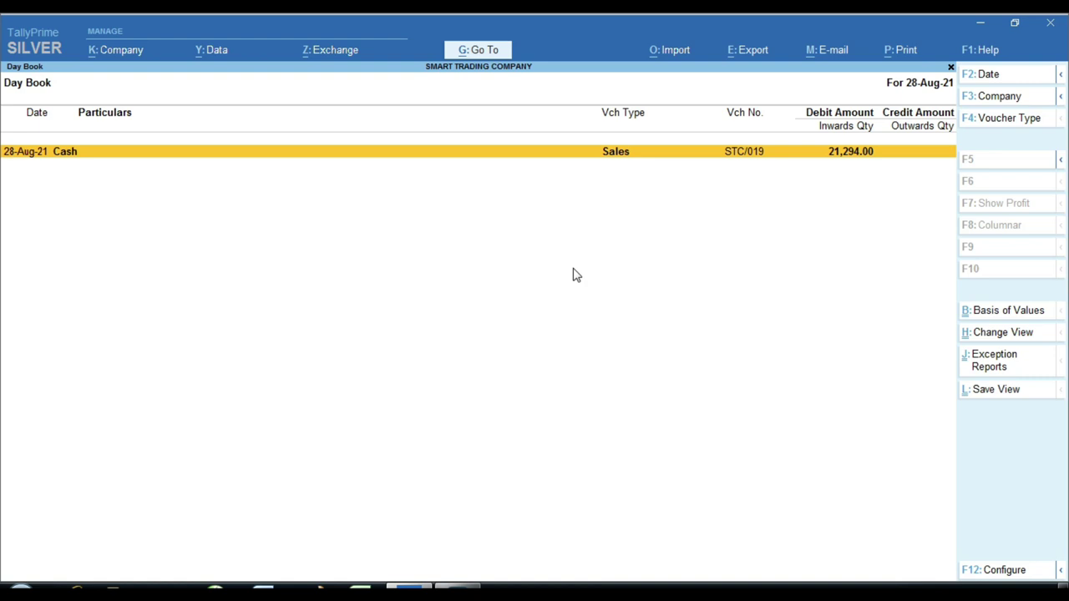
key("alt+F2")
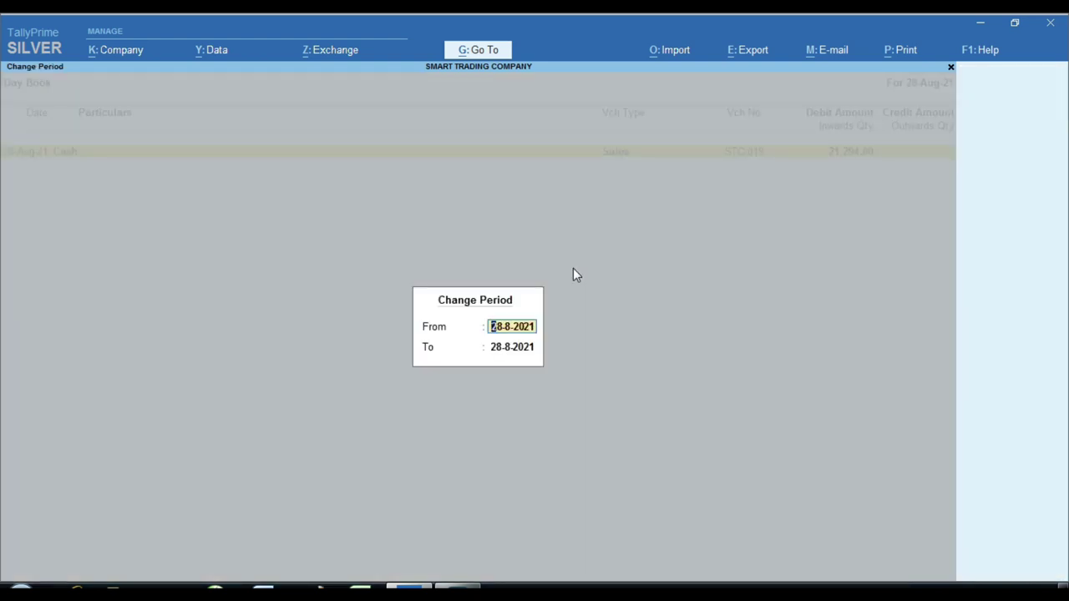
type("1.4.2018")
key("Return")
type("31.3")
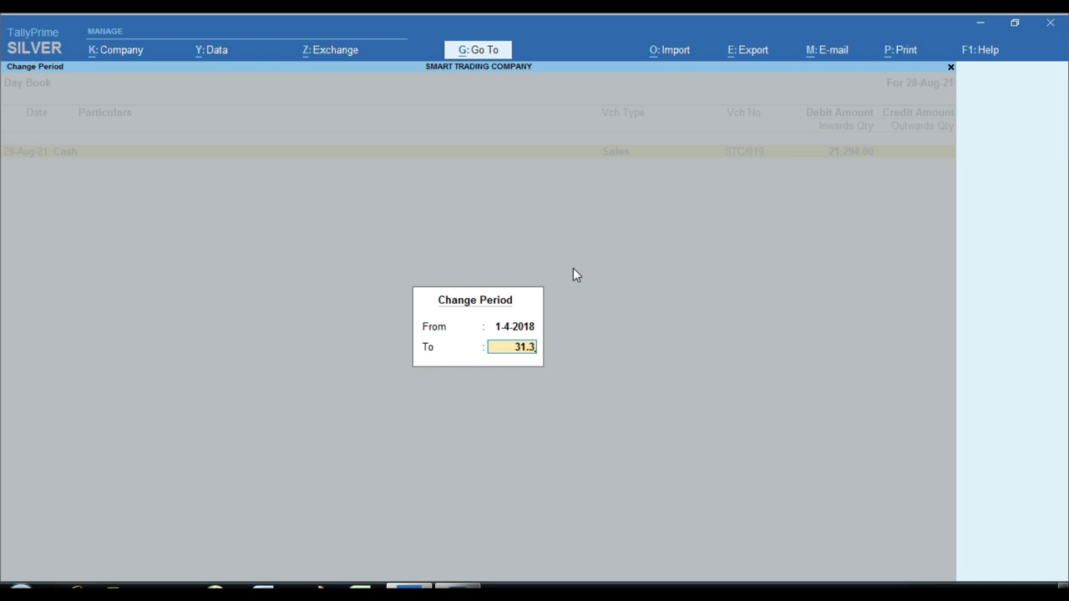
type(".2021")
key("Return")
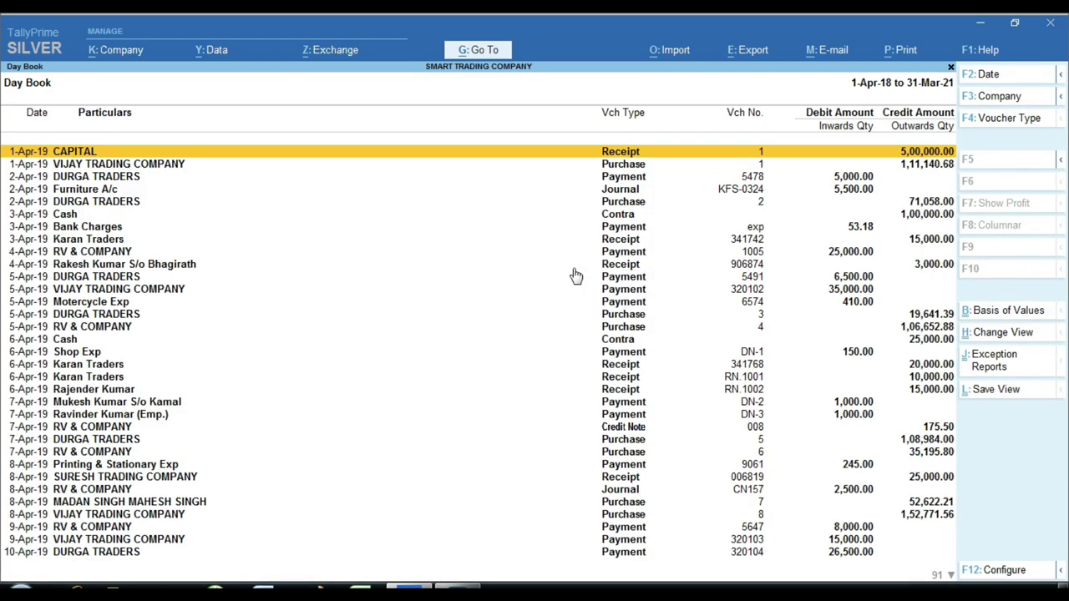
Look through the vouchers listed in the Day Book and go back to the Gateway of Tally.
key("Down")
key("Down")
key("Down")
key("Down")
key("Down")
key("Down")
key("Down")
key("Down")
key("Down")
key("Down")
key("Down")
key("Down")
key("Down")
key("Down")
key("Down")
key("Down")
key("Down")
key("Down")
key("Down")
key("Down")
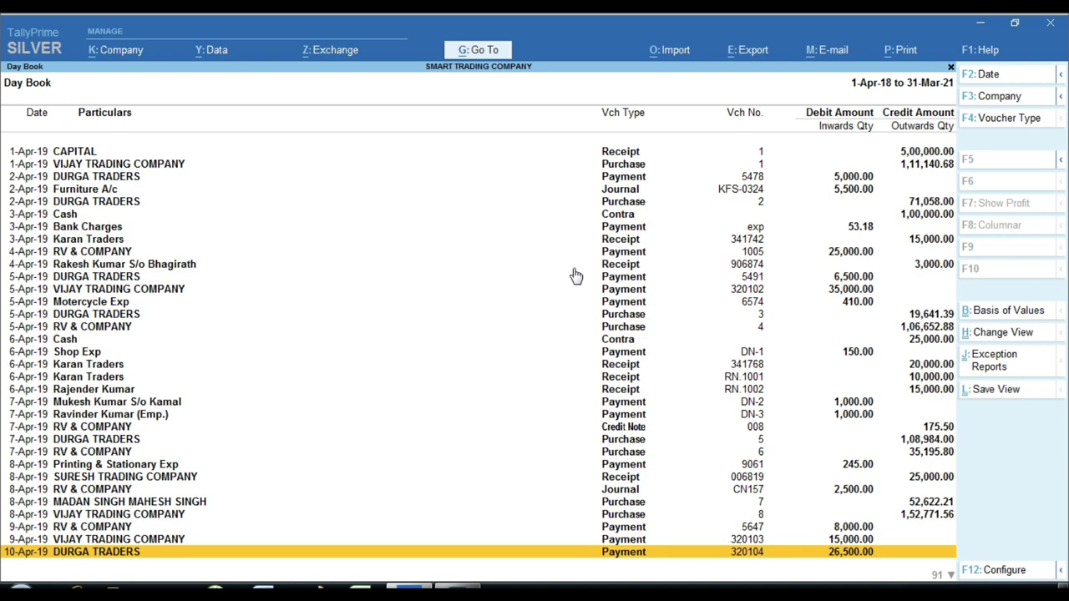
key("Escape")
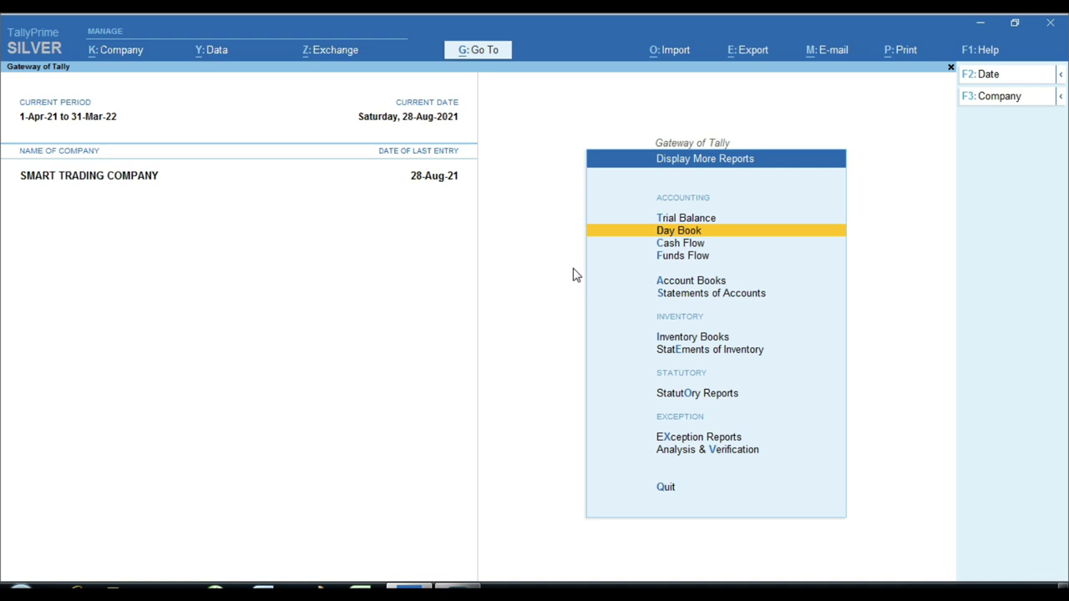
key("Escape")
Reopen master alteration, examine the list of stock items and return to the Gateway of Tally.
key("Up")
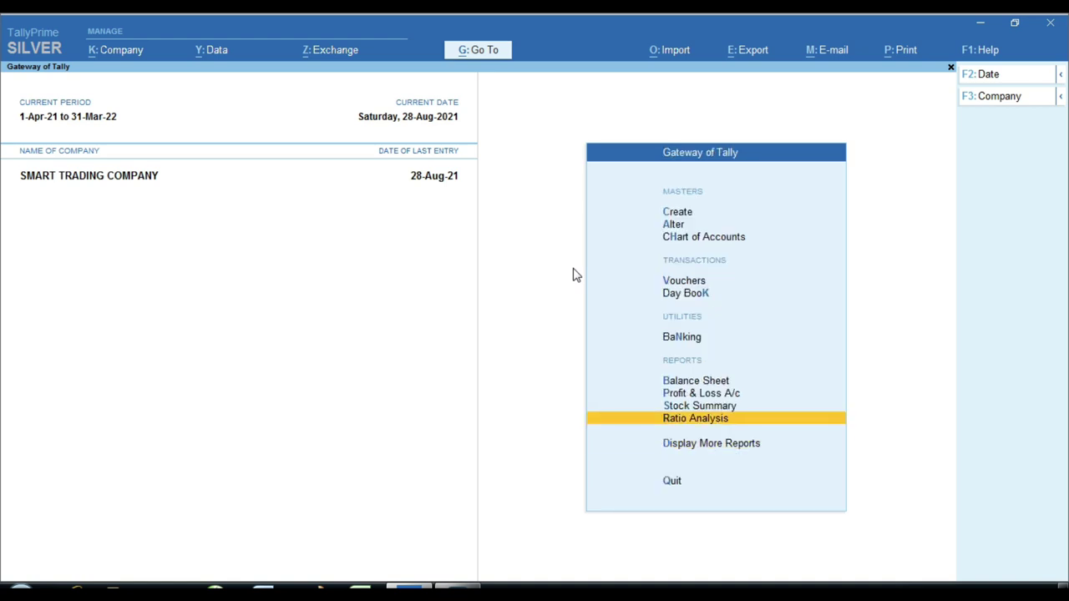
key("Up")
key("Up")
key("Up")
key("Up")
key("Up")
key("Up")
key("Up")
key("Up")
key("Return")
key("Down")
key("Down")
key("Down")
key("Down")
key("Down")
key("Down")
key("Down")
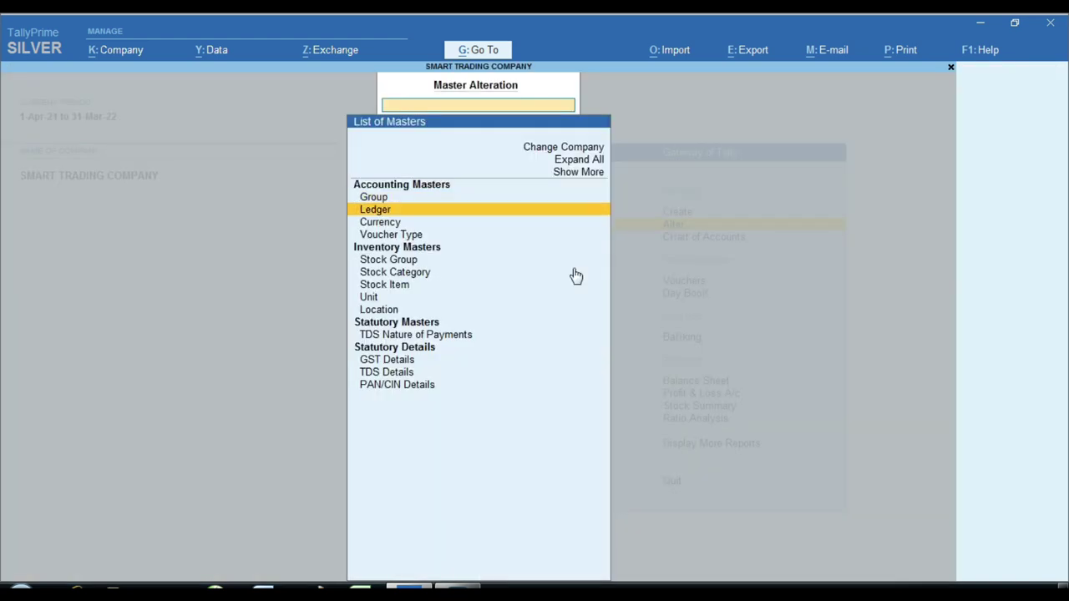
key("Return")
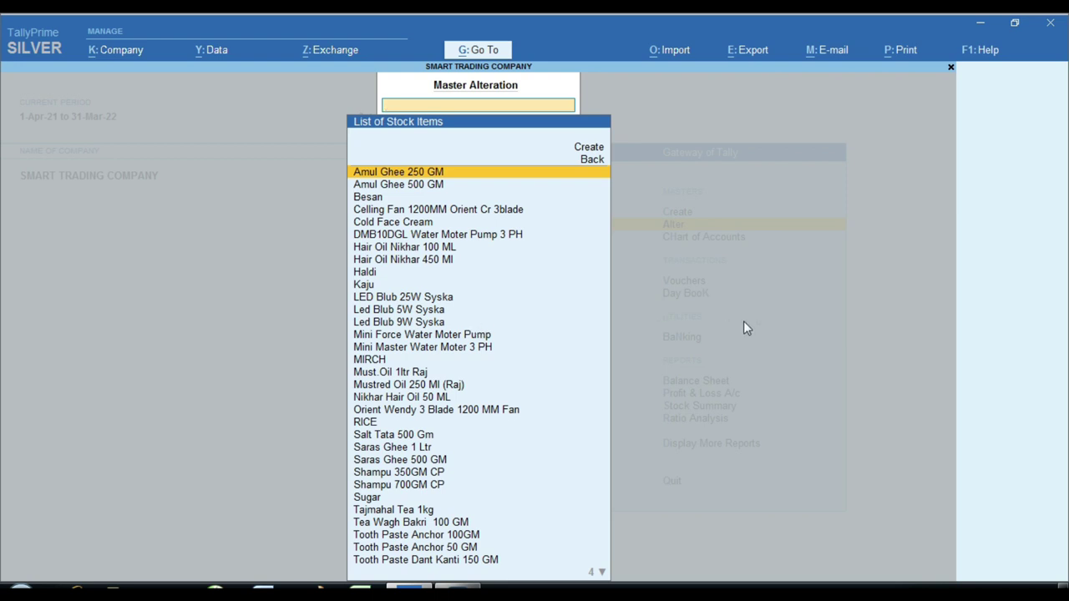
key("BackSpace")
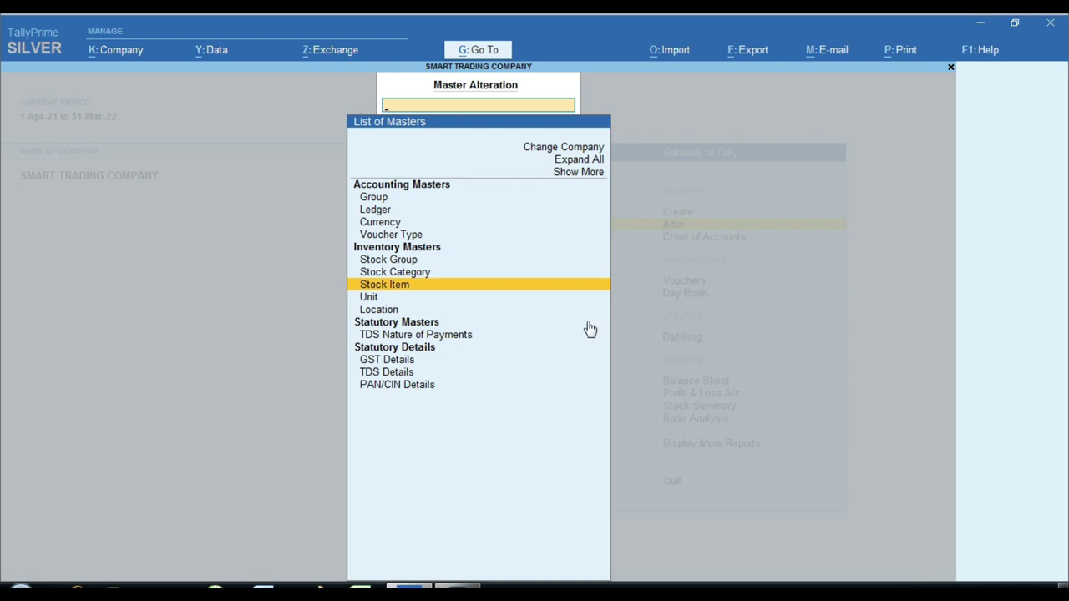
key("Escape")
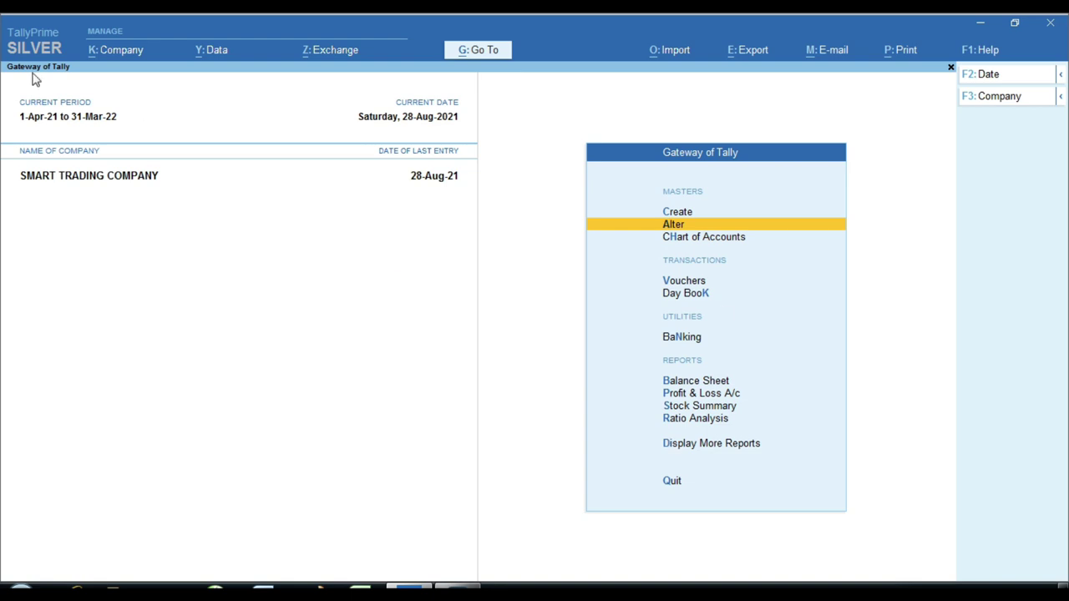
Open the company selection list and review the companies stored in the data folder.
left_click(126, 50)
left_click(142, 120)
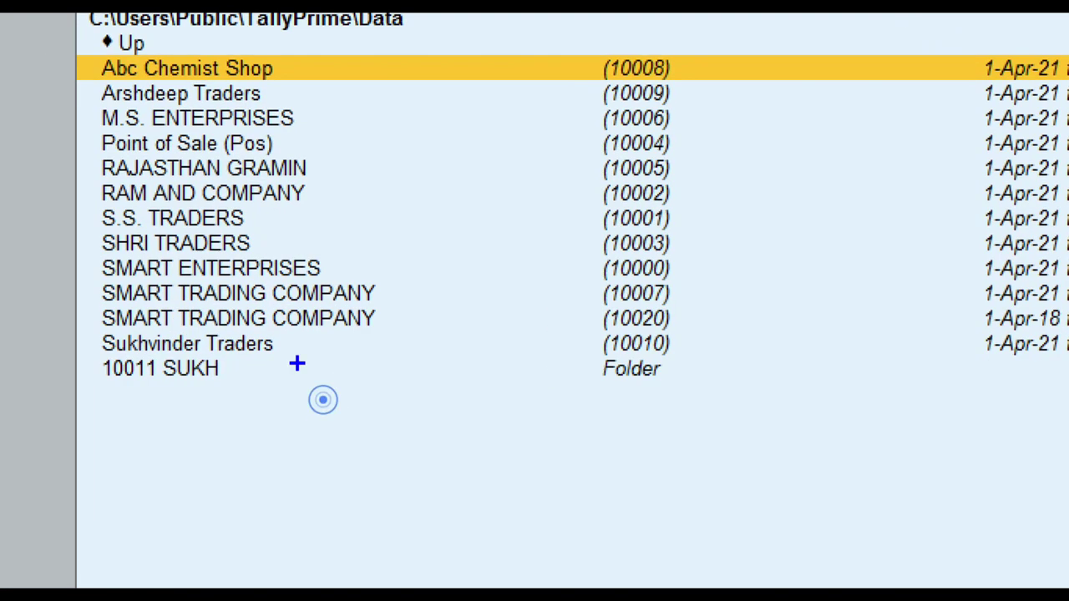
mouse_move(198, 220)
left_mouse_down()
mouse_move(235, 293)
mouse_move(368, 434)
left_mouse_up()
left_click_drag(413, 469, 425, 449)
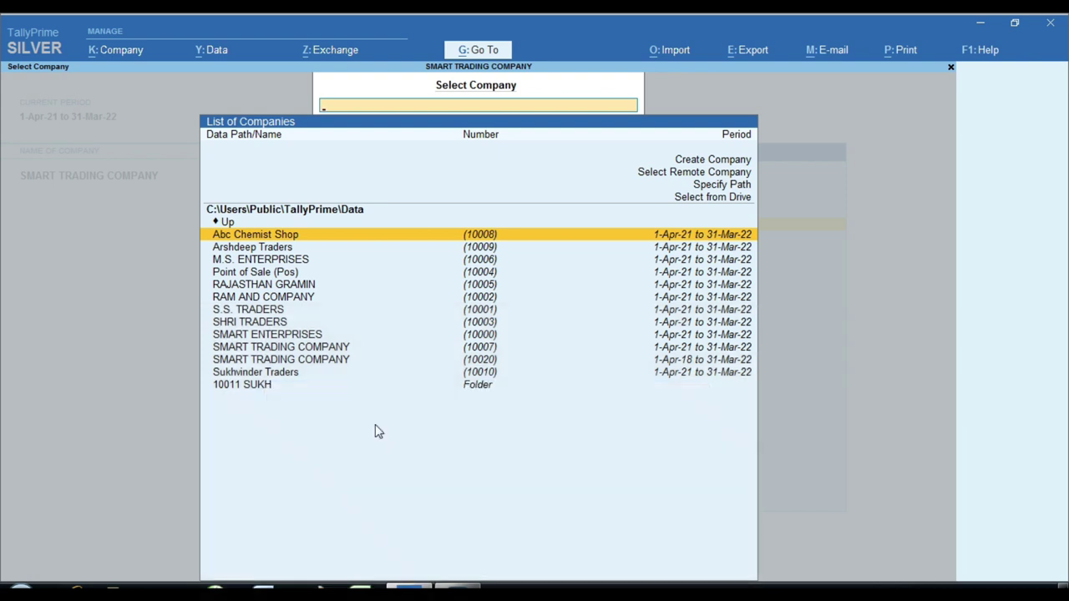
Start creating a company from the selection list and enter Zzzzzzzzzzzzzzz as its company and mailing name.
key("Up")
key("Up")
key("Up")
key("Up")
key("Up")
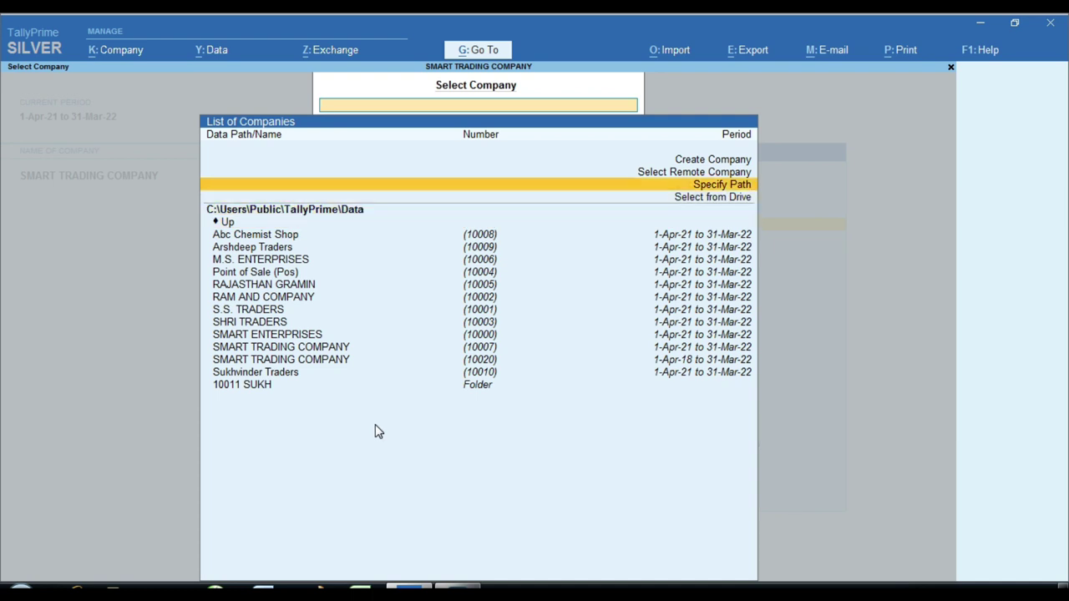
key("Return")
type("Zzzzzzzzzzzzzzz")
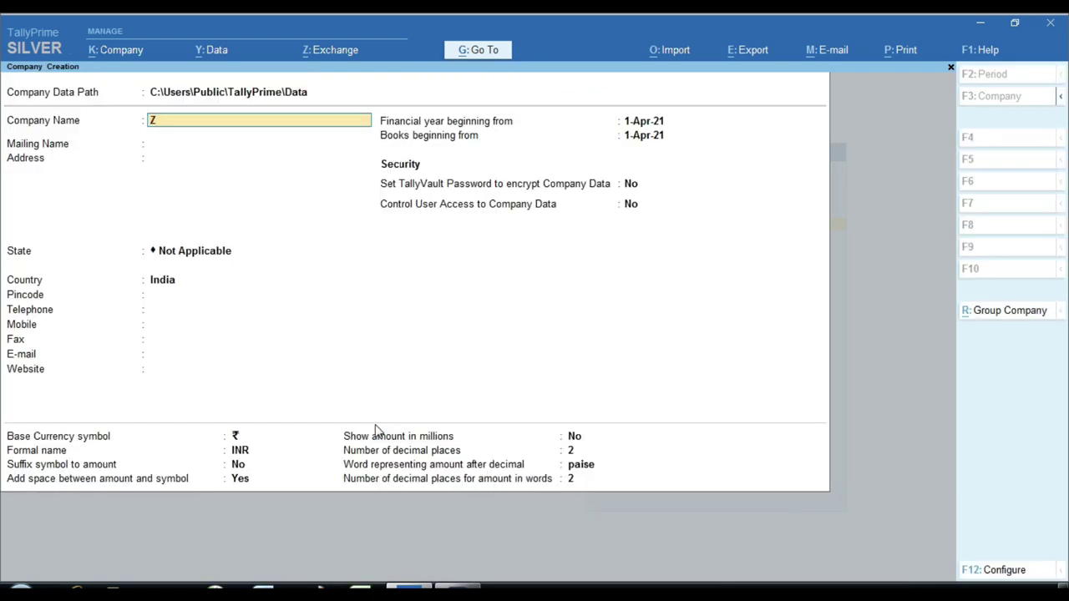
key("Return")
key("Return")
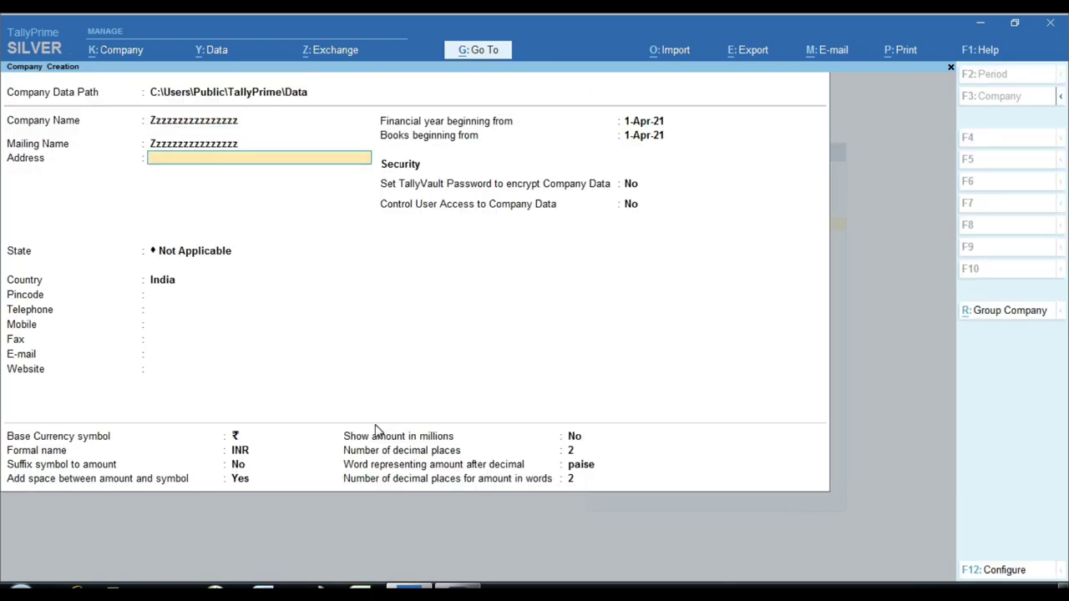
Set the new company's state to Rajasthan, leaving the address and contact details blank.
key("Return")
key("Return")
type("r")
key("Return")
key("Return")
key("Return")
key("Return")
key("Return")
key("Return")
key("Return")
key("Return")
key("Return")
key("Return")
key("Return")
key("Return")
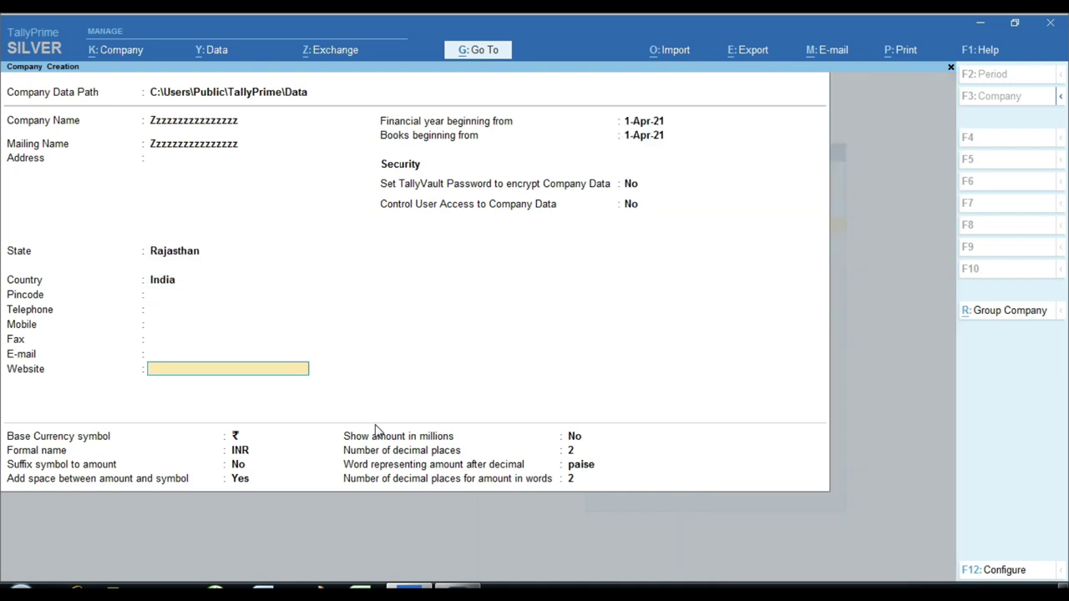
Accept the remaining default company settings, save the new company and leave its features setup.
key("Return")
key("Return")
key("Return")
key("Return")
key("Return")
key("Return")
key("BackSpace")
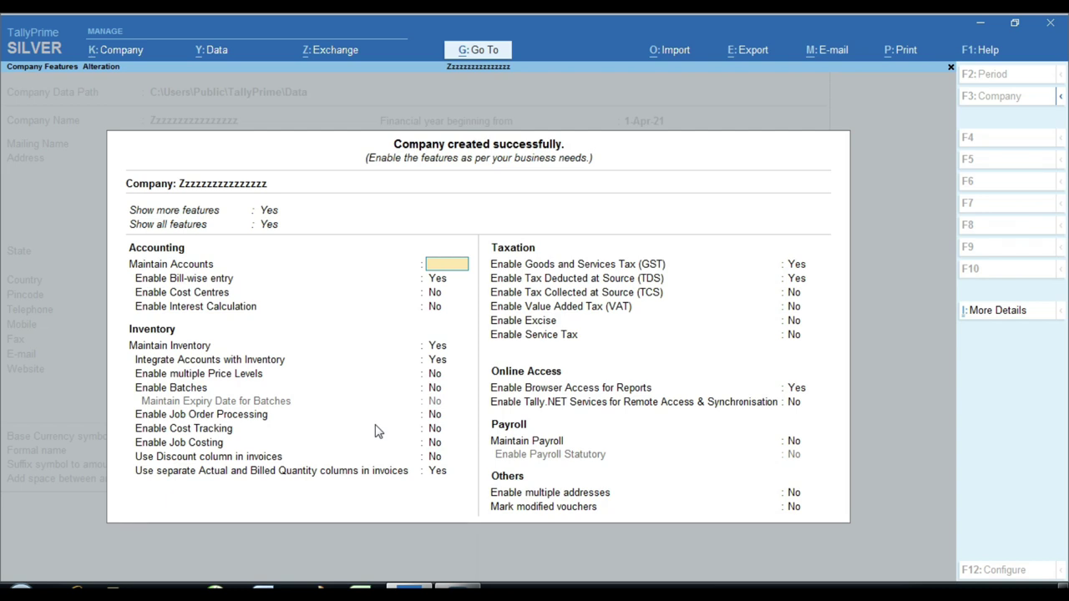
key("Escape")
key("Return")
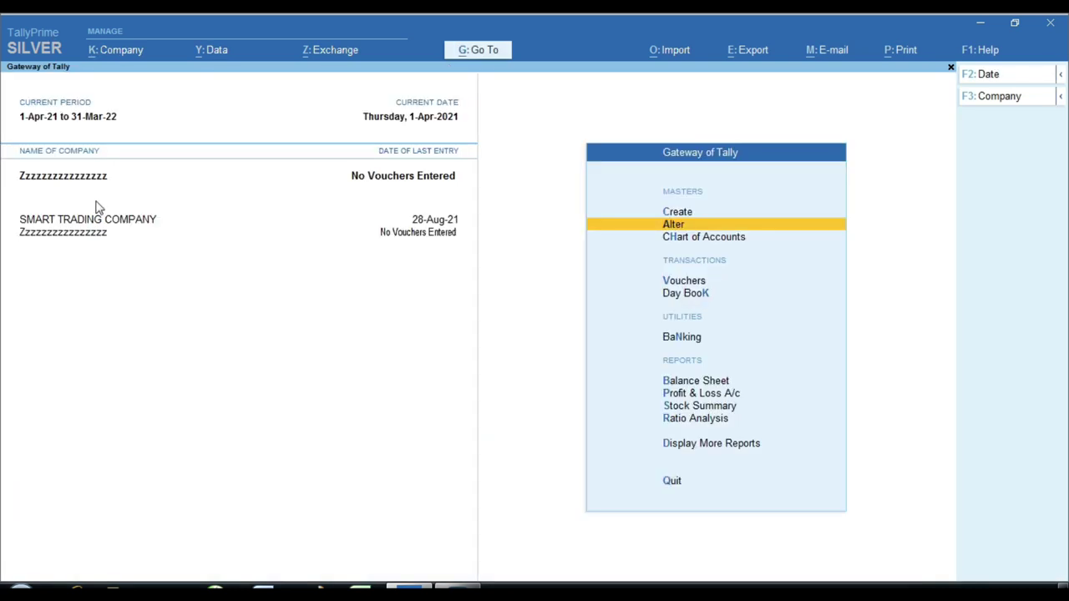
Check the entry for the newly created company in the company selection list.
left_click(129, 55)
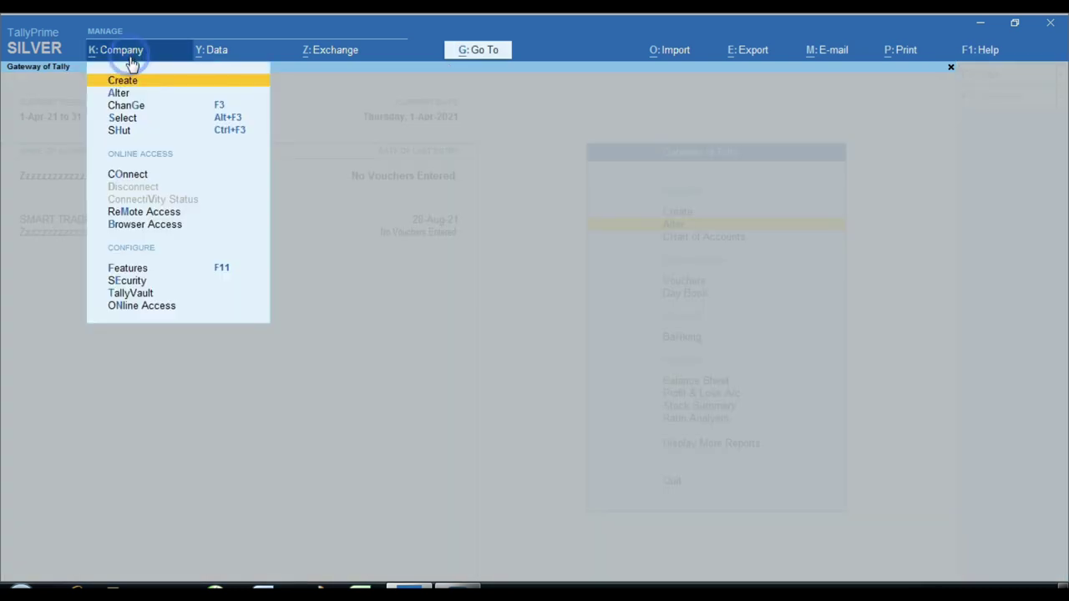
left_click(137, 124)
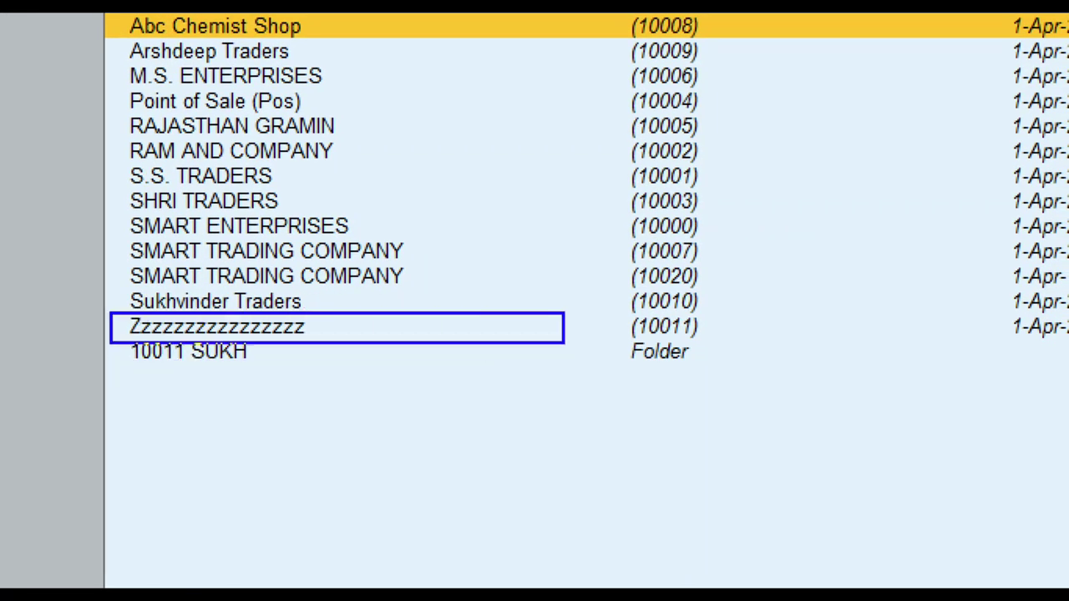
left_click(218, 327)
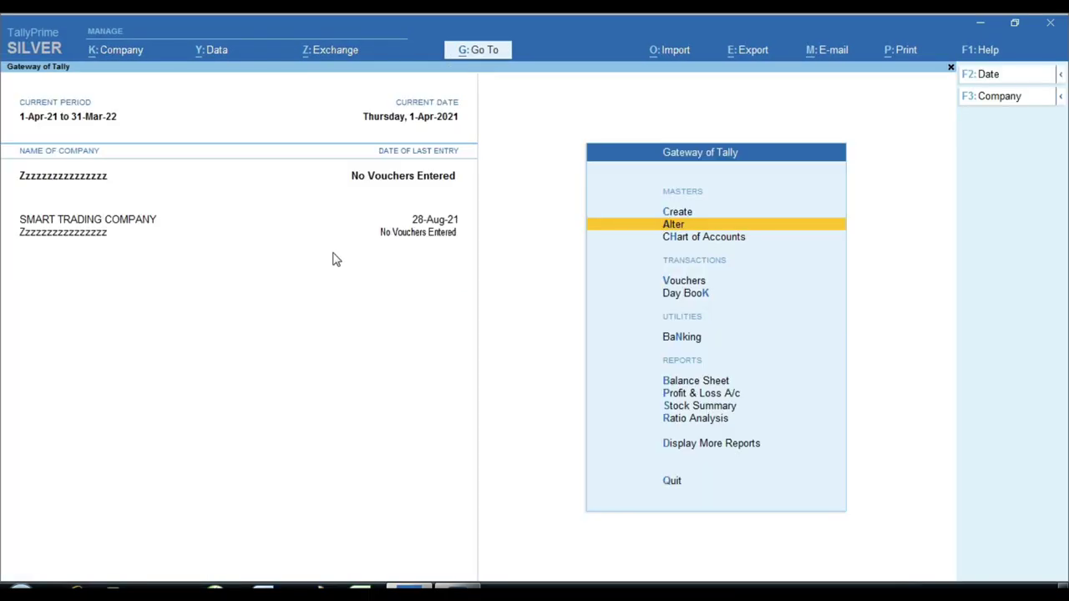
View the list of ledgers under master alteration in the new company.
key("Return")
key("Down")
key("Return")
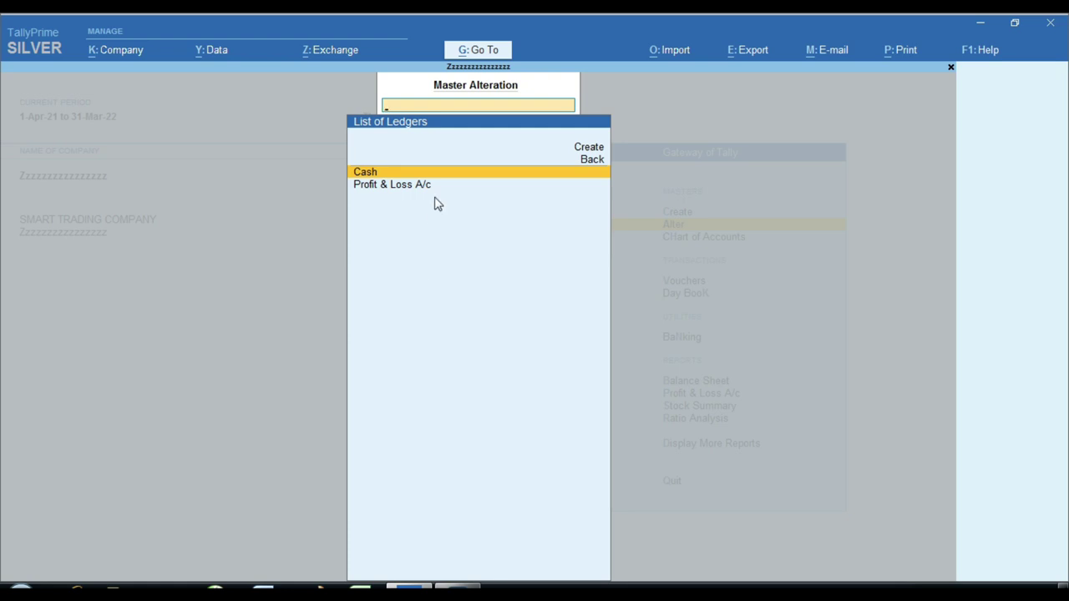
key("Escape")
View the list of stock items in the new company and return to the Gateway of Tally.
key("Down")
key("Down")
key("Down")
key("Down")
key("Down")
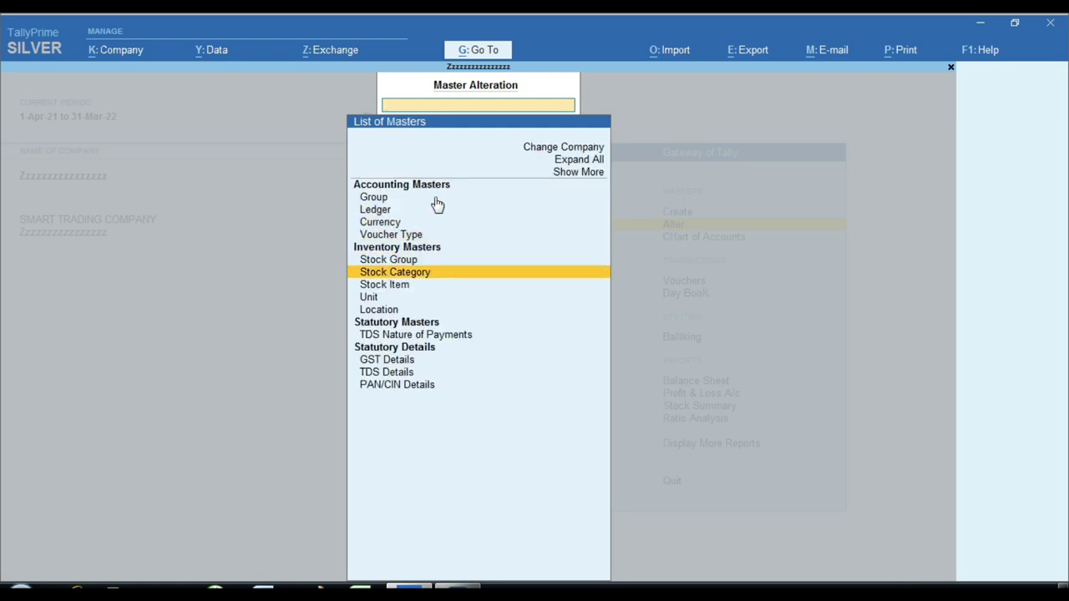
key("Return")
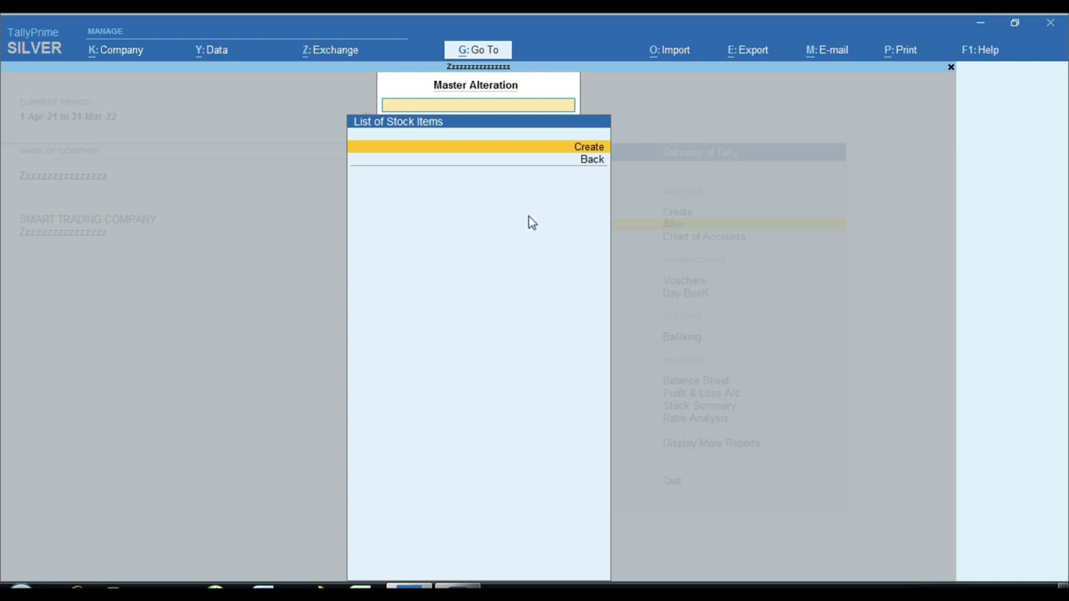
key("Escape")
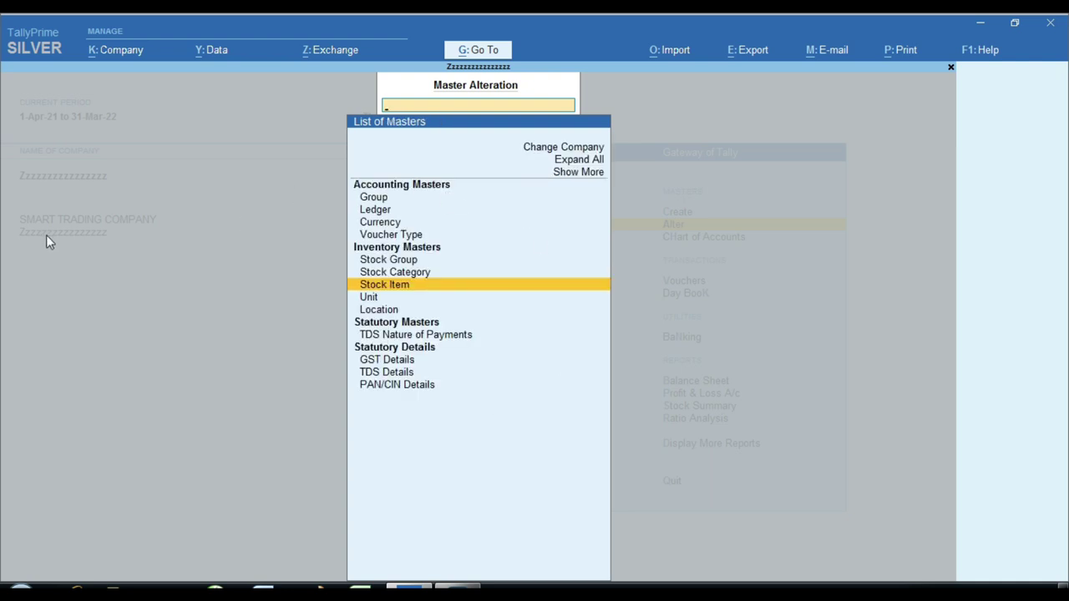
key("Escape")
Make SMART TRADING COMPANY the active company and shut the company Zzzzzzzzzzzzzzz.
left_click(131, 218)
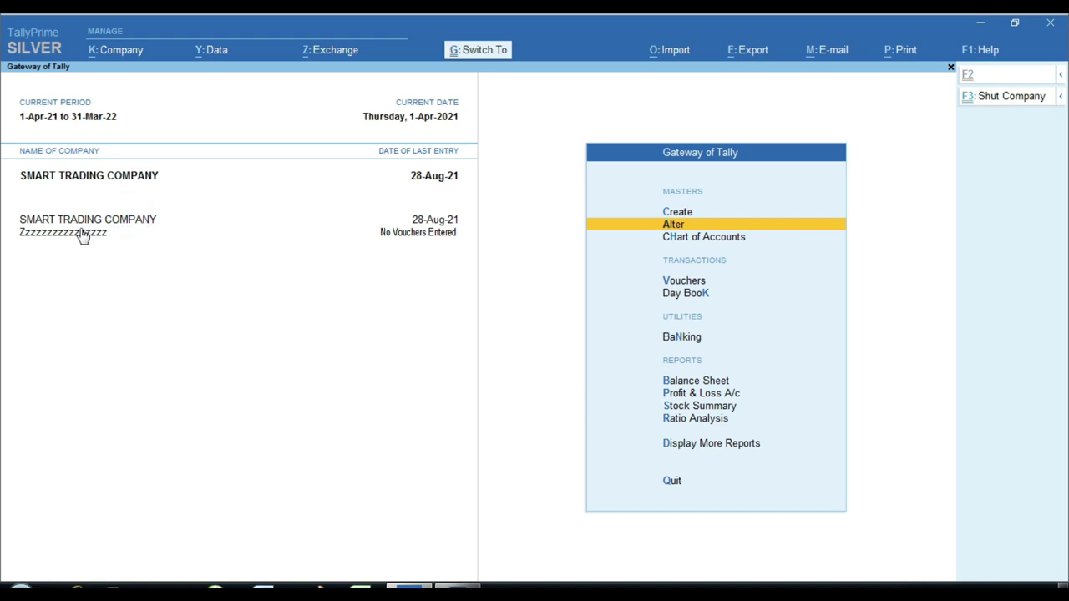
left_click(53, 228)
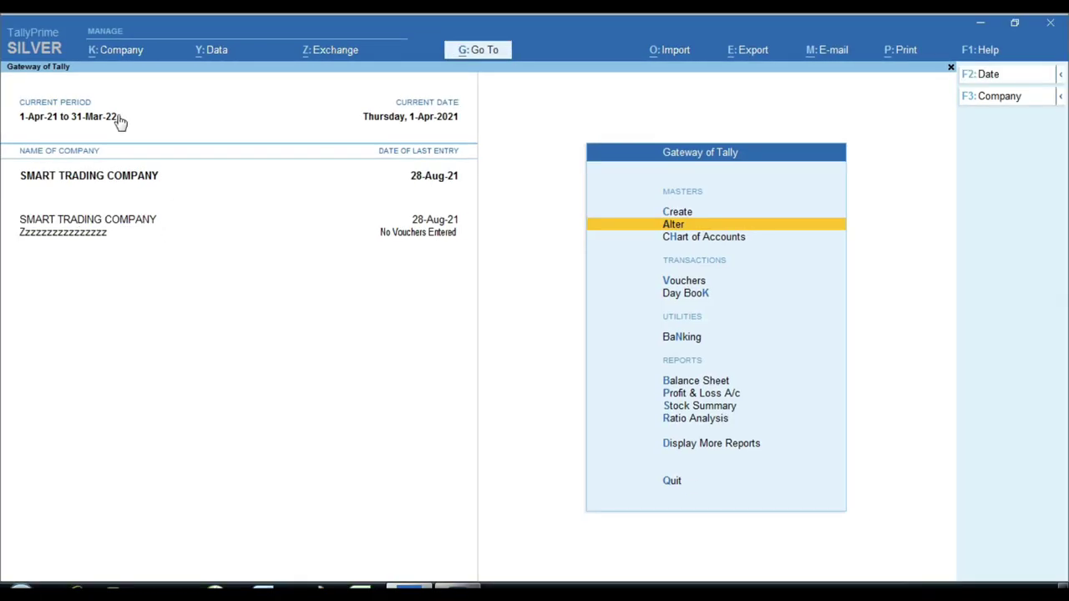
left_click(125, 52)
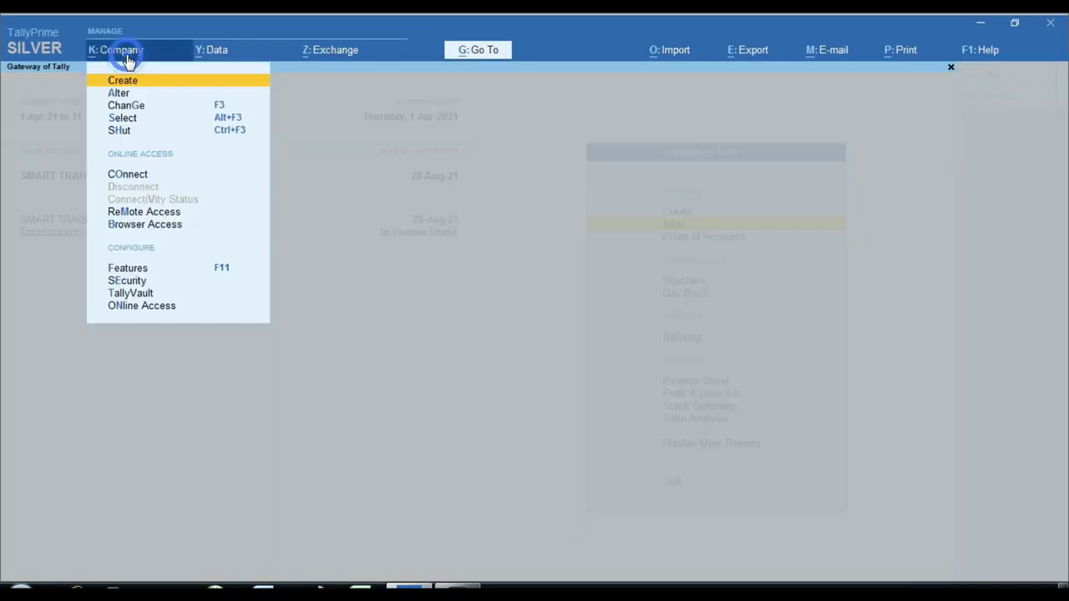
left_click(132, 132)
key("Down")
key("Return")
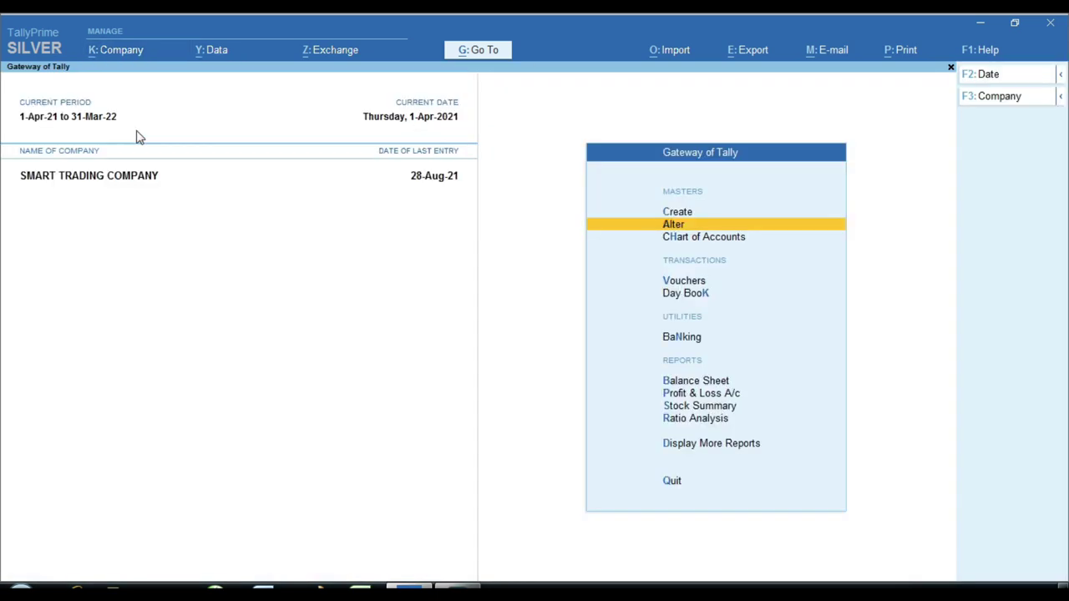
key("Escape")
key("n")
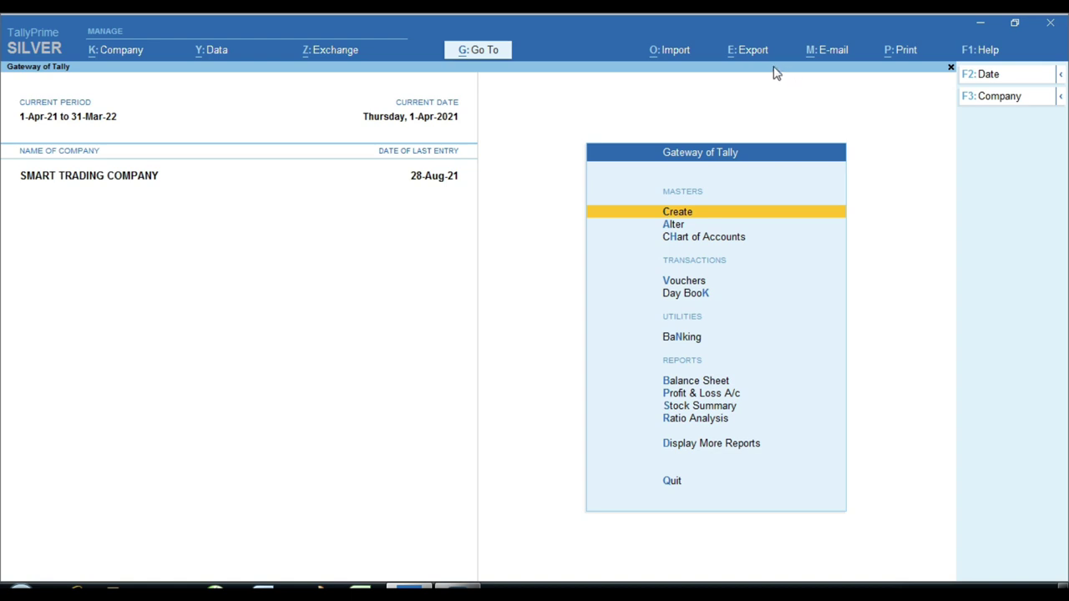
Start exporting the masters of SMART TRADING COMPANY and open the export configuration.
key("ctrl")
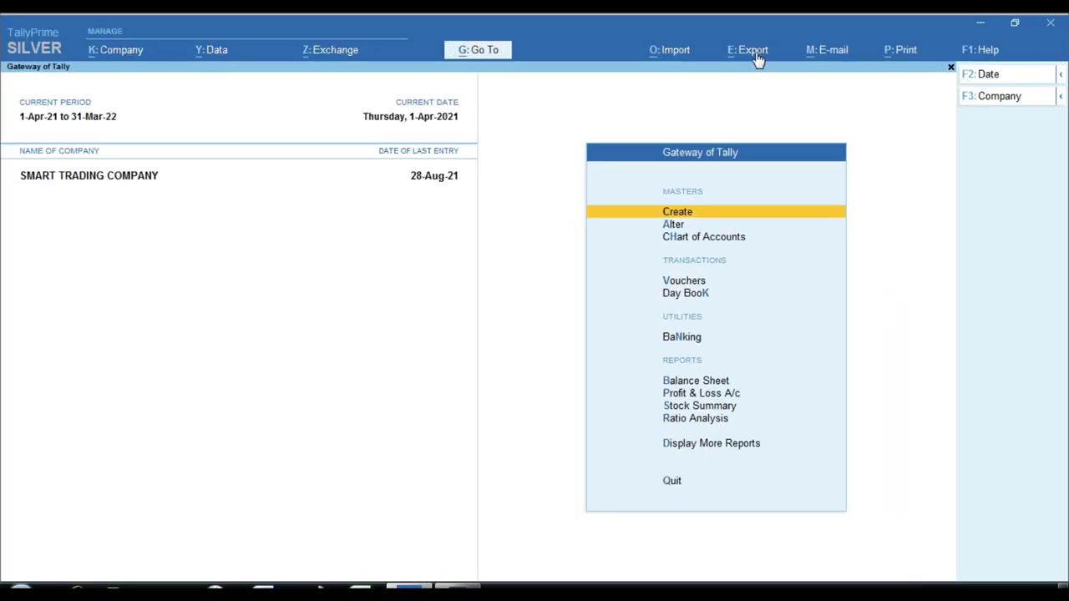
left_click(756, 104)
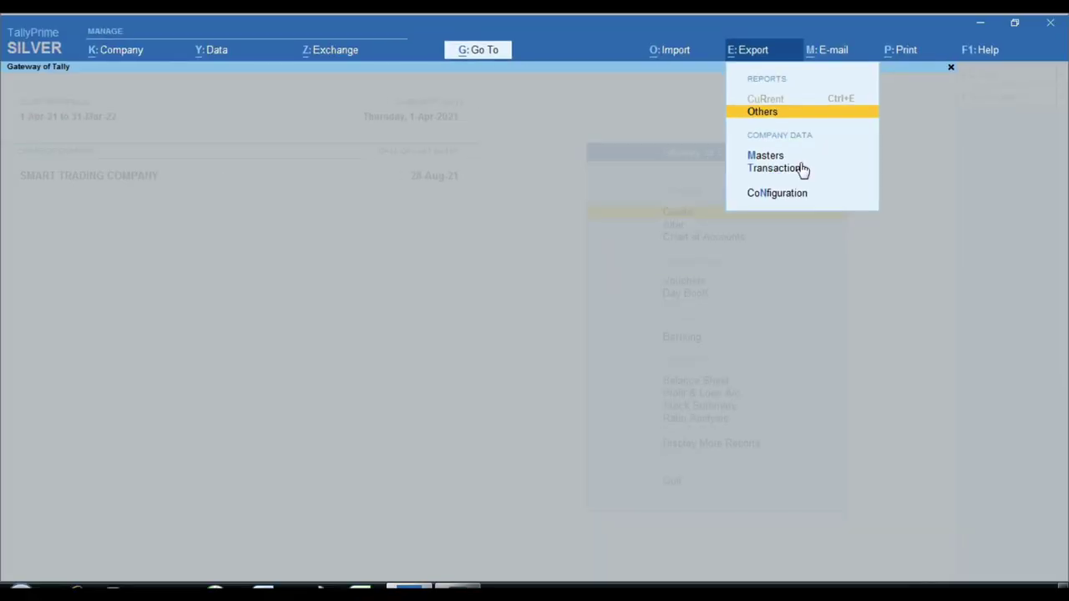
left_click(766, 155)
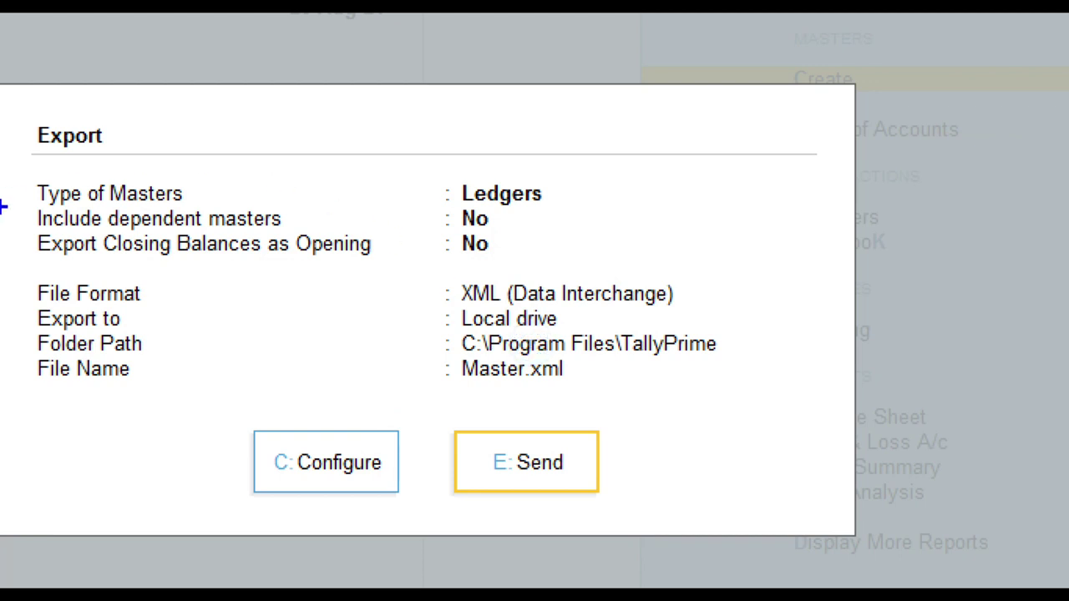
mouse_move(34, 166)
left_mouse_down()
mouse_move(212, 207)
mouse_move(578, 212)
left_mouse_up()
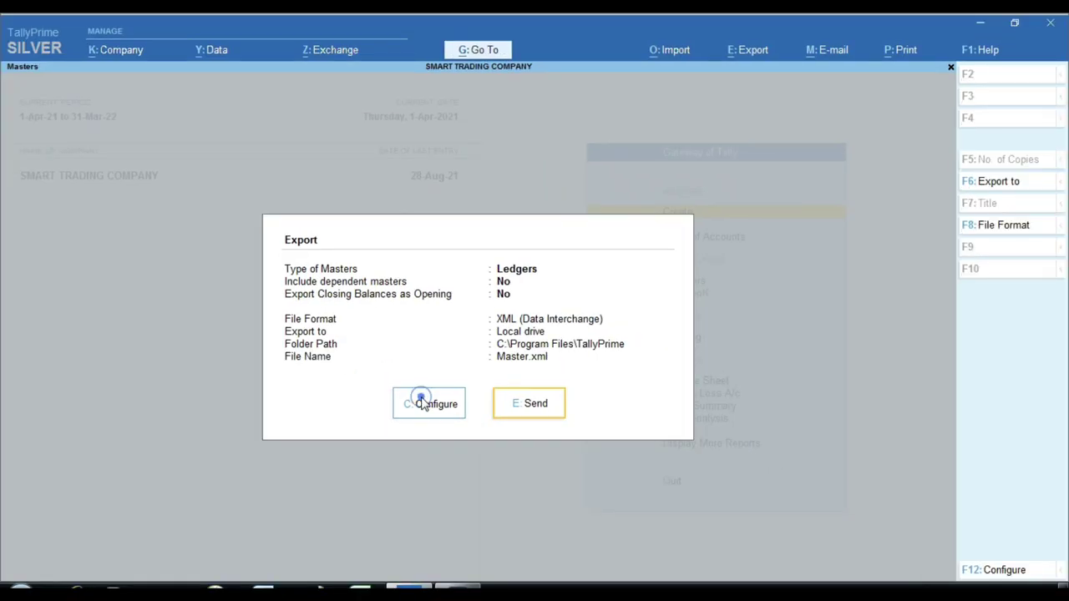
left_click(460, 402)
Set the type of master for the export to Stock Items.
left_click(516, 172)
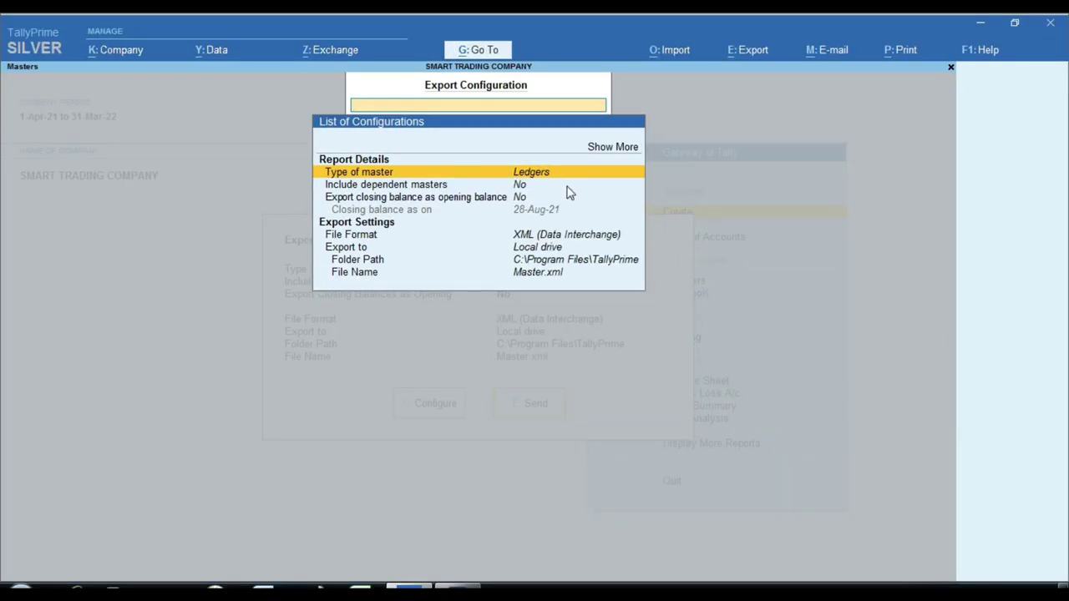
key("Return")
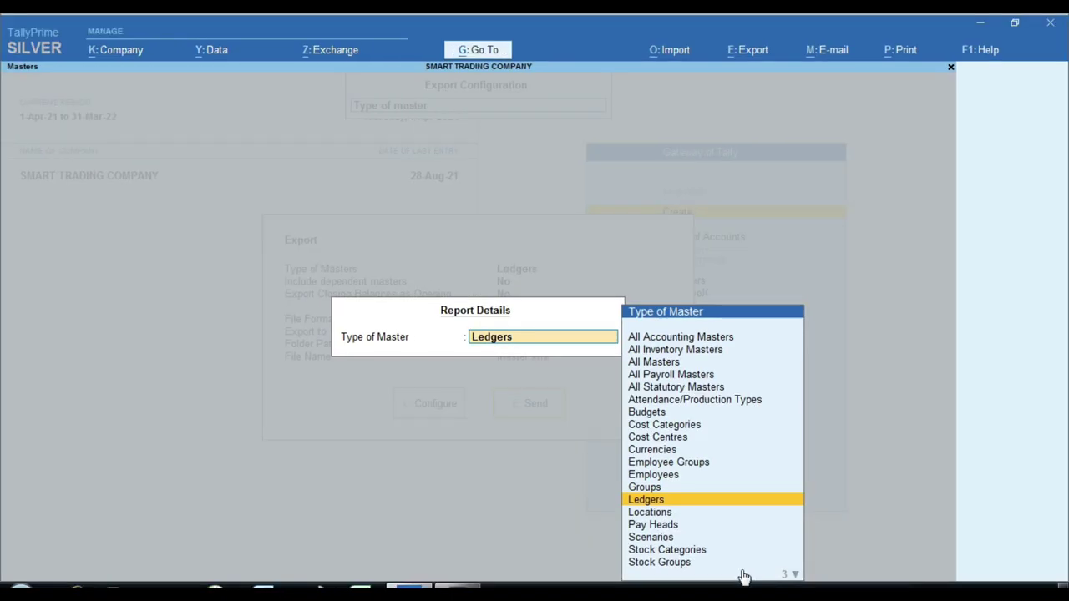
type("S")
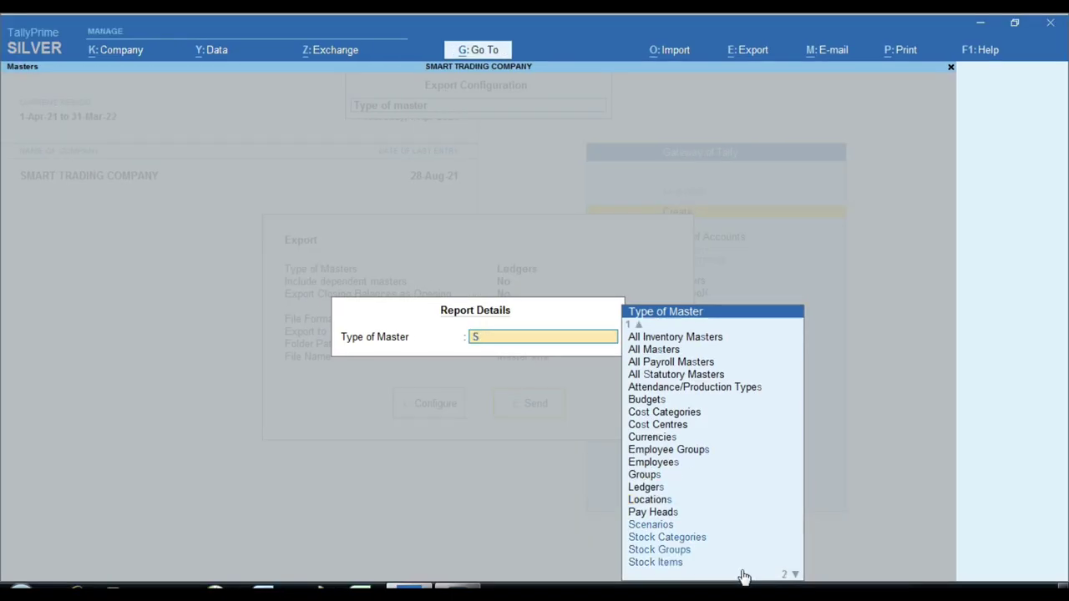
key("Down")
key("Down")
key("Down")
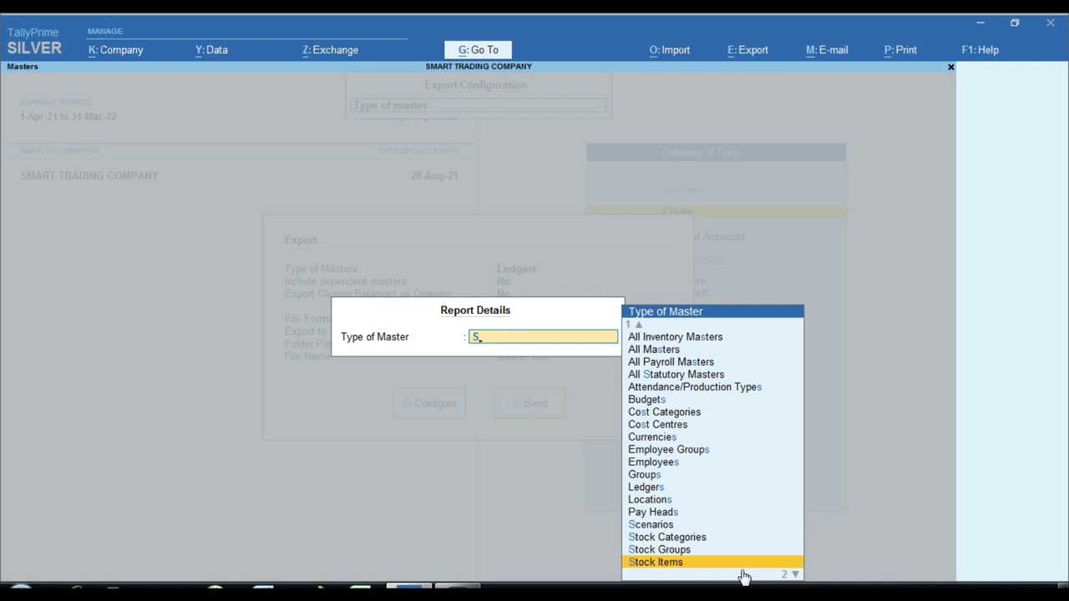
key("Return")
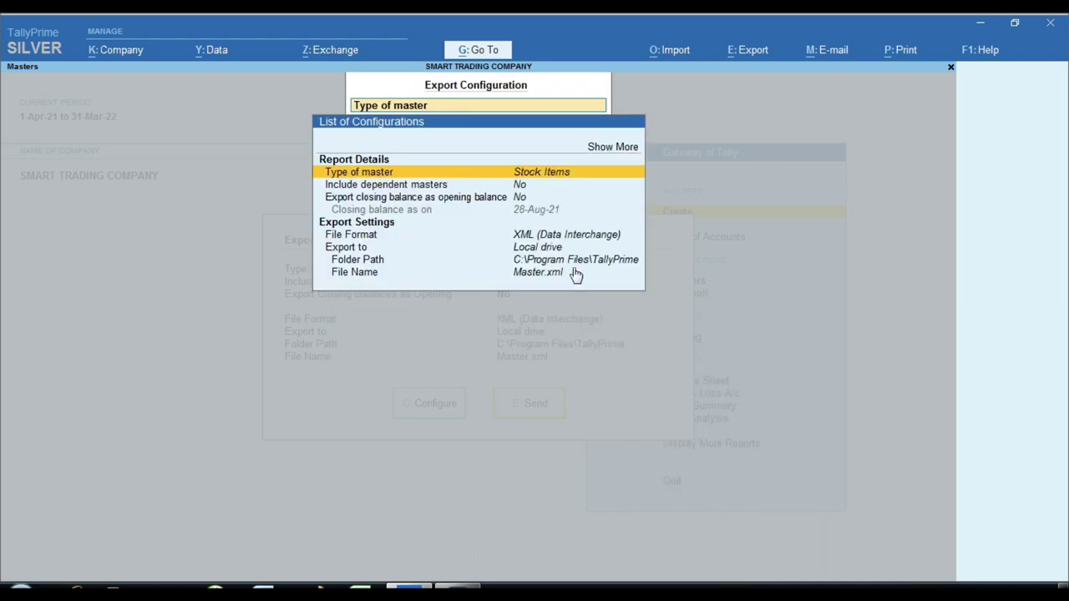
Set the folder path of the masters export to the Desktop folder.
left_click(553, 178)
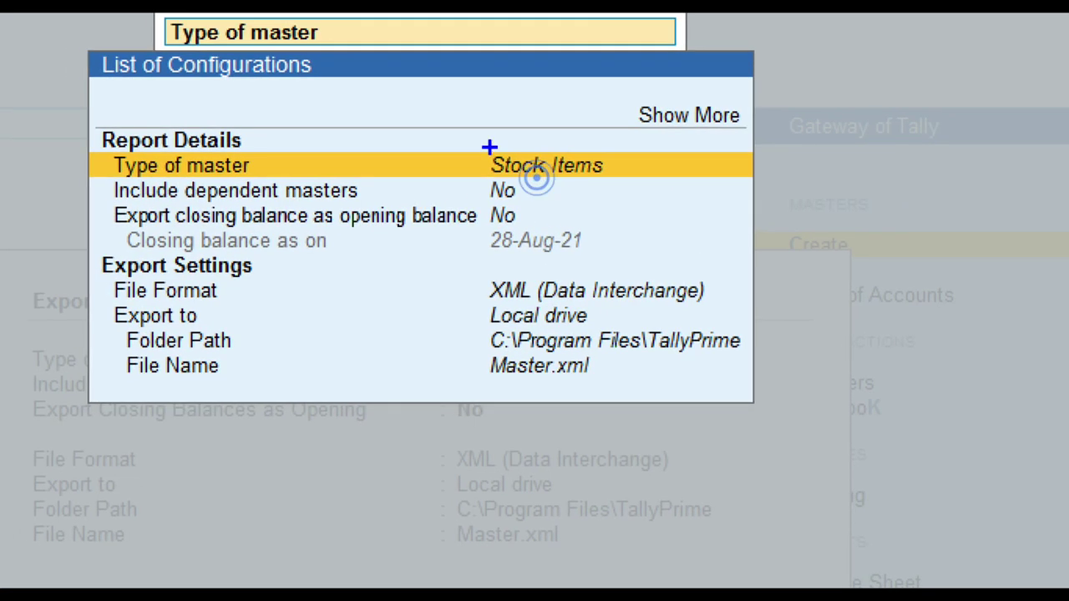
left_click_drag(432, 140, 618, 178)
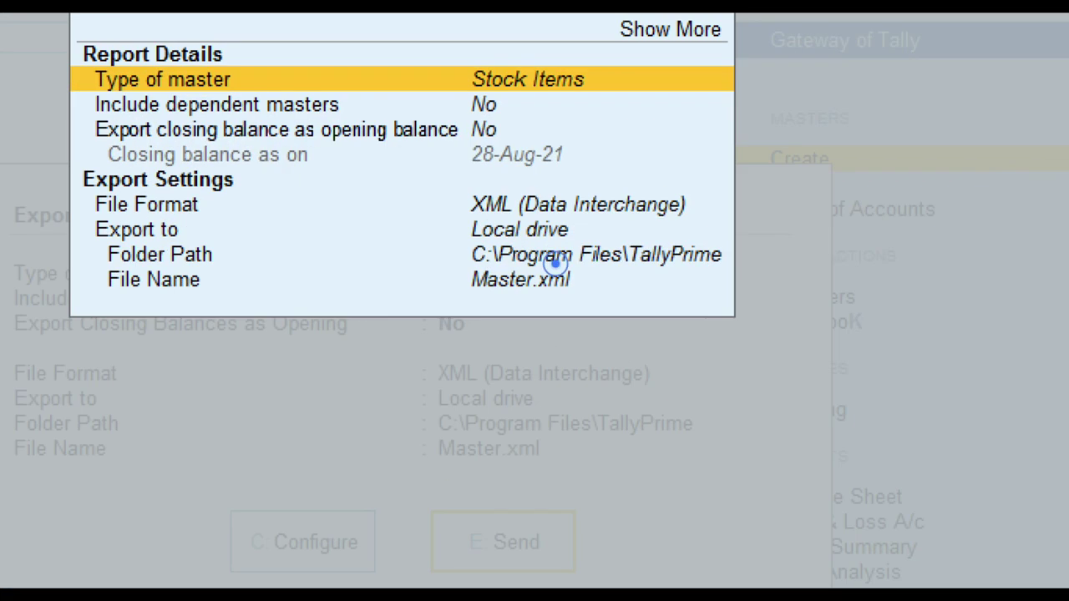
left_click_drag(451, 178, 702, 215)
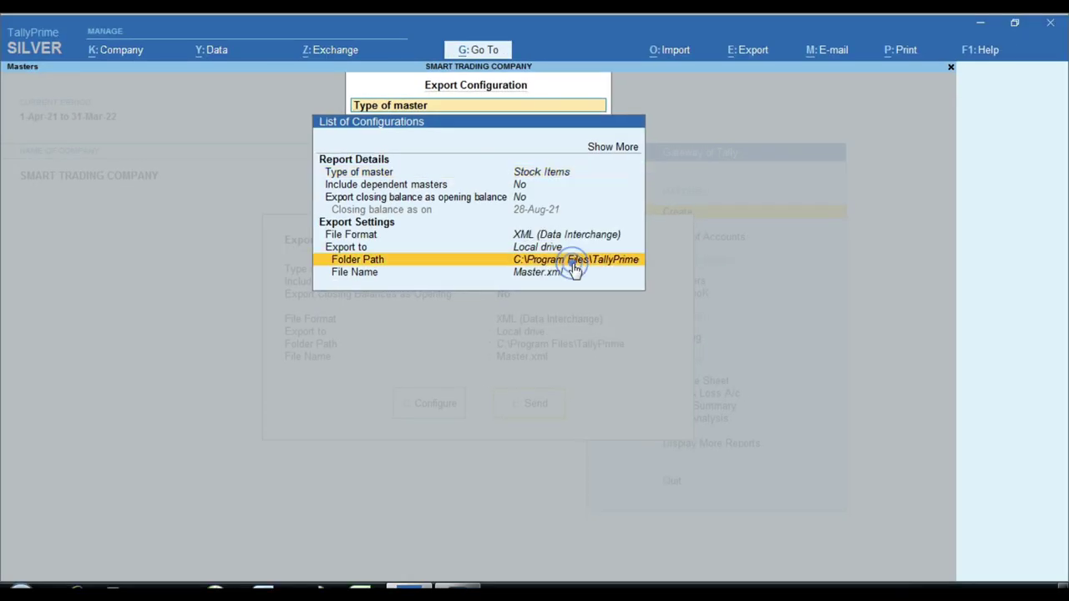
left_click(574, 269)
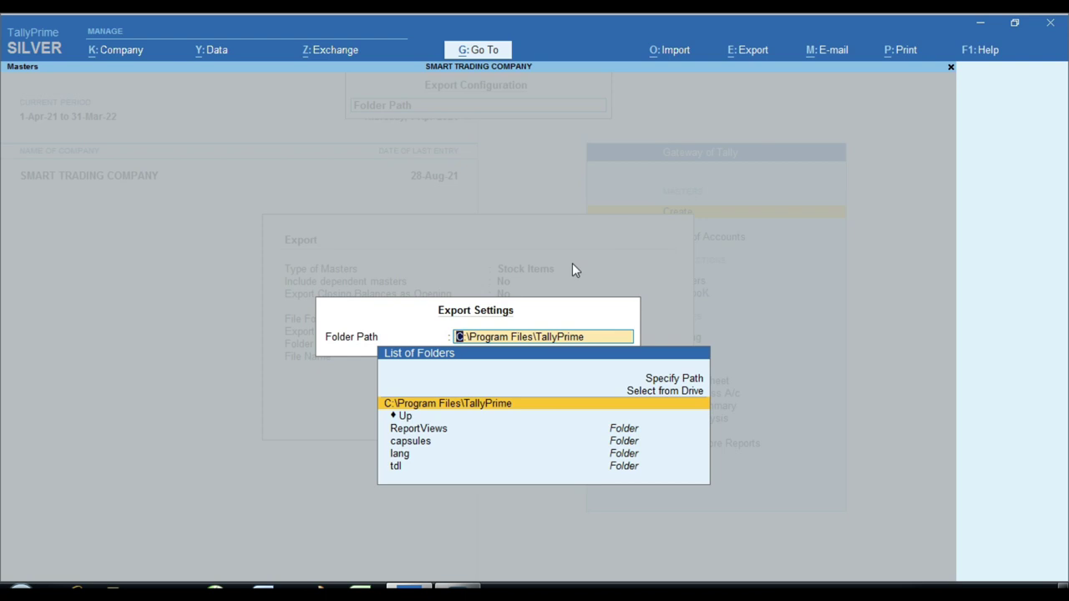
key("BackSpace")
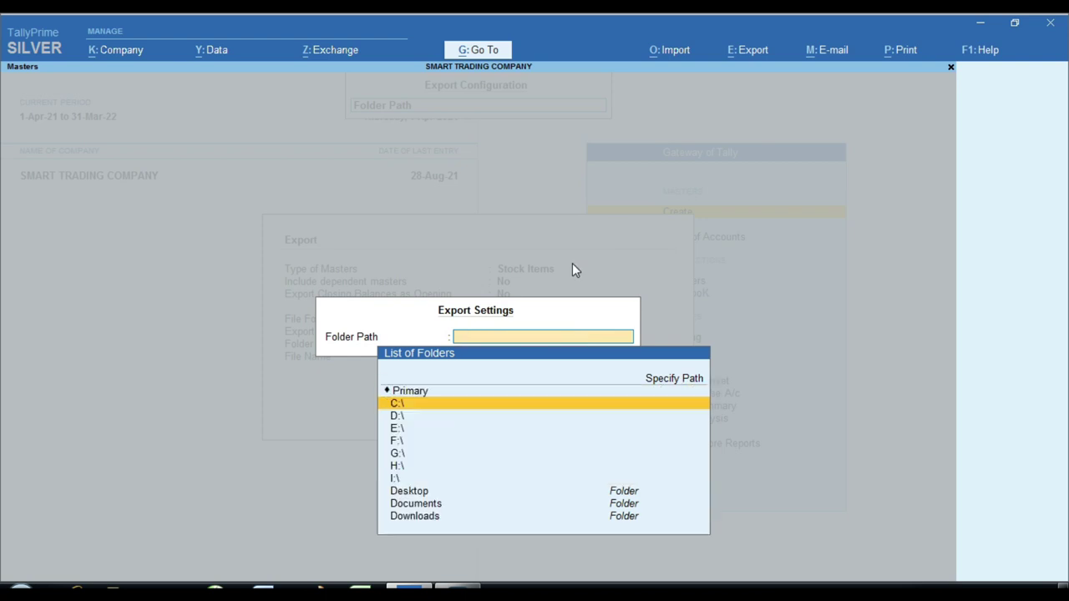
key("Down")
key("Down")
key("Down")
key("Down")
key("Down")
key("Down")
key("Down")
key("Return")
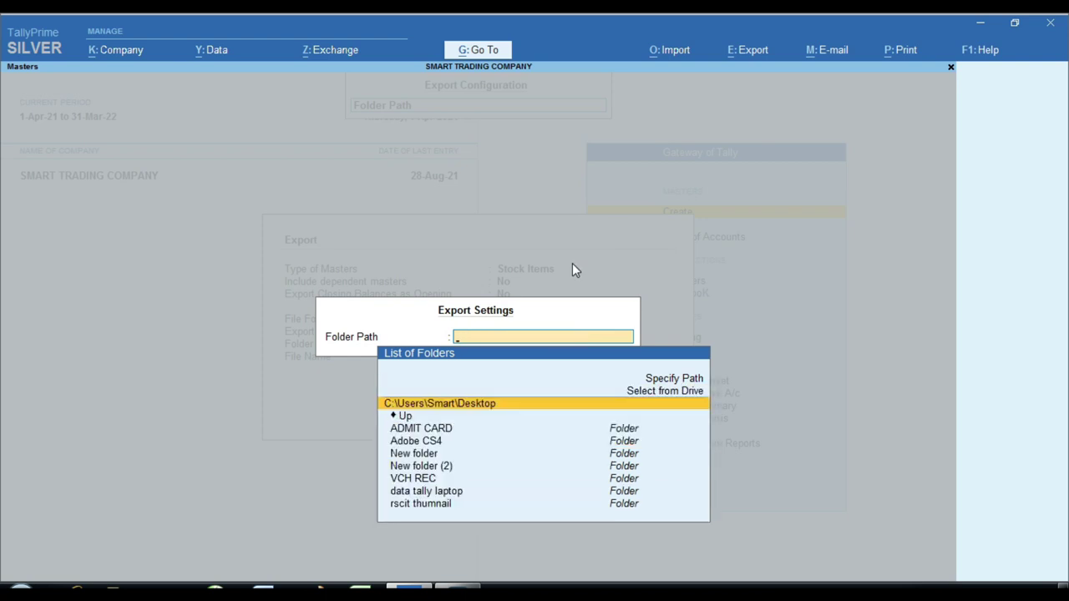
key("Return")
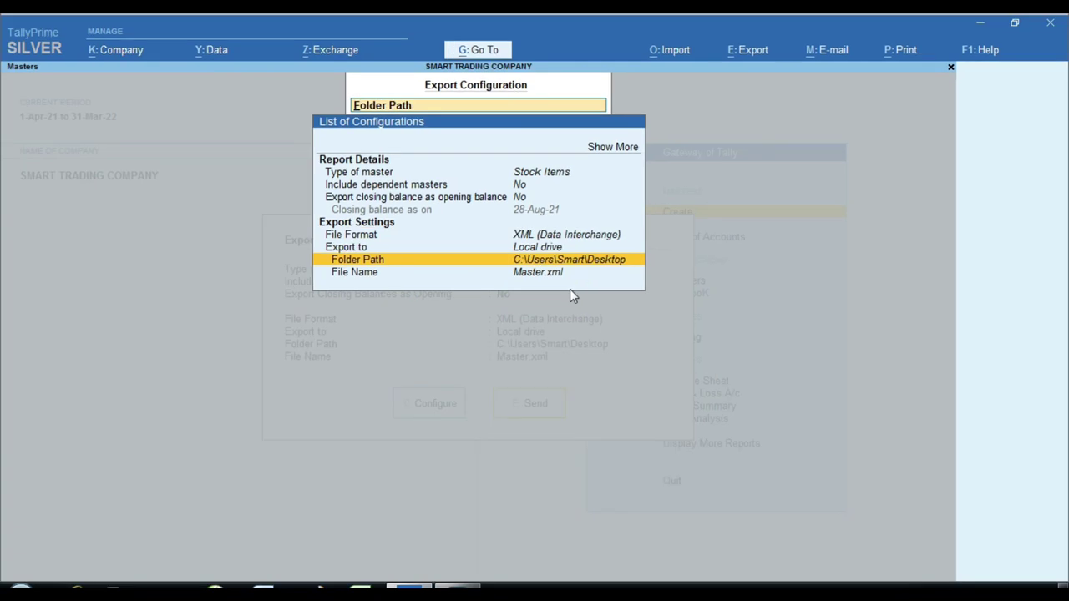
Export the stock items as Master.xml and look for the file in the Desktop folder.
key("Escape")
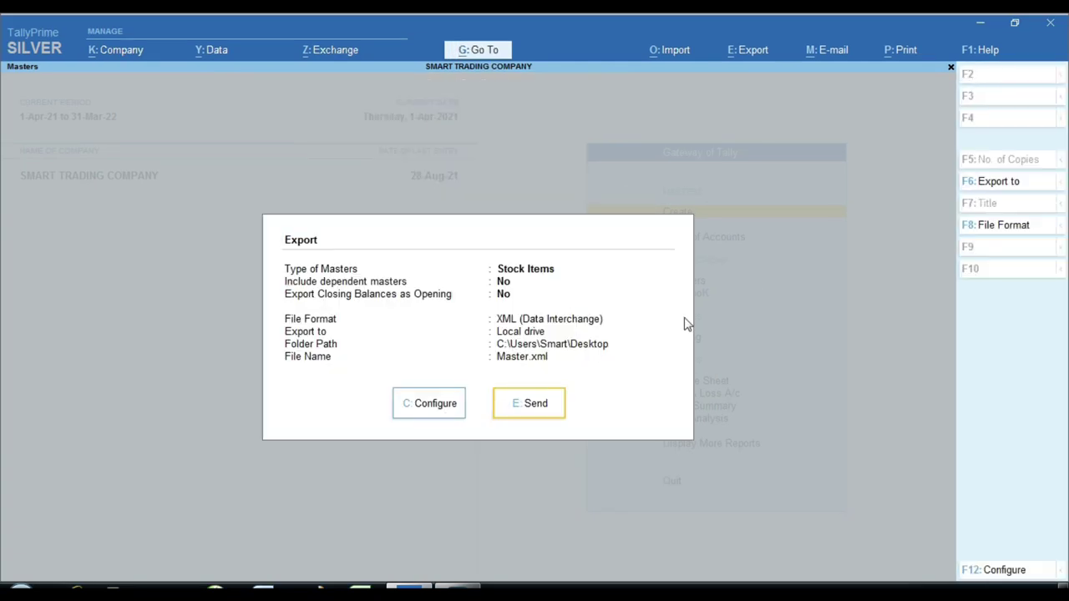
left_click(534, 405)
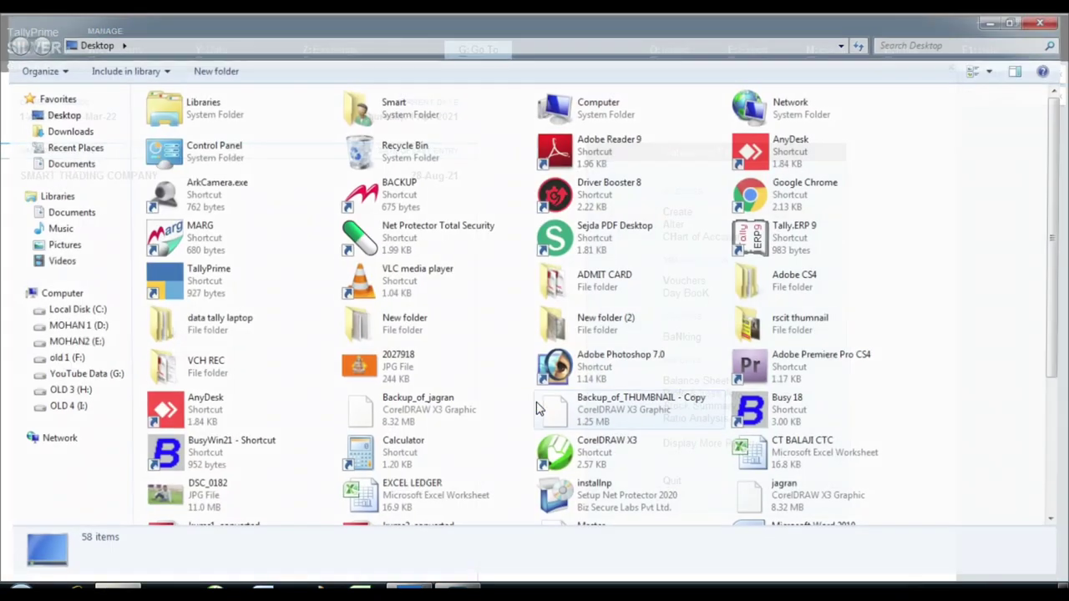
scroll(538, 407, "down", 5)
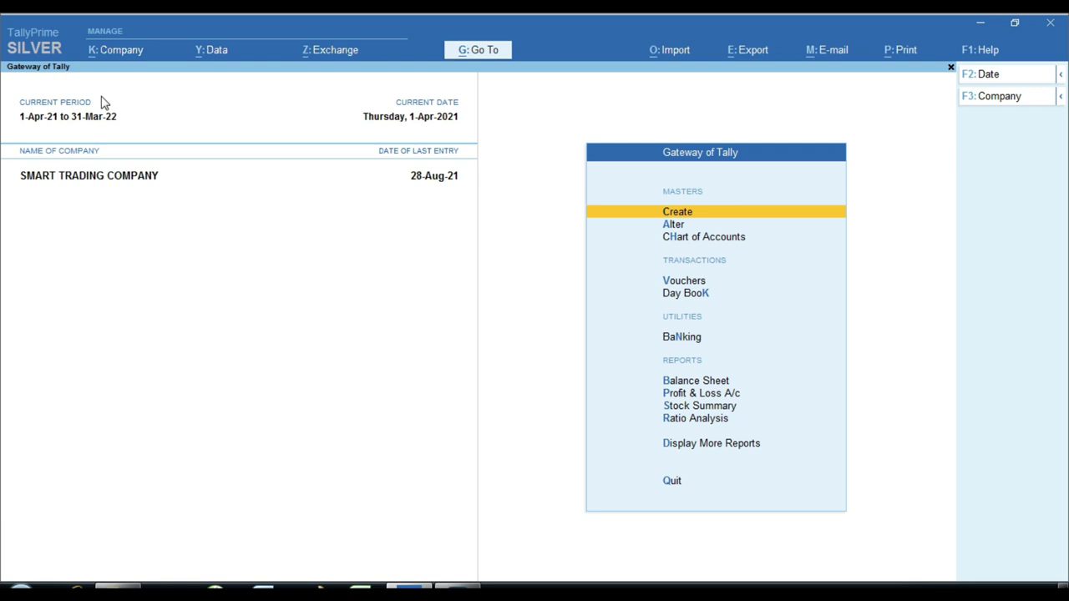
Switch back to TallyPrime and load the company Zzzzzzzzzzzzzzz from the company selection list.
left_click(116, 52)
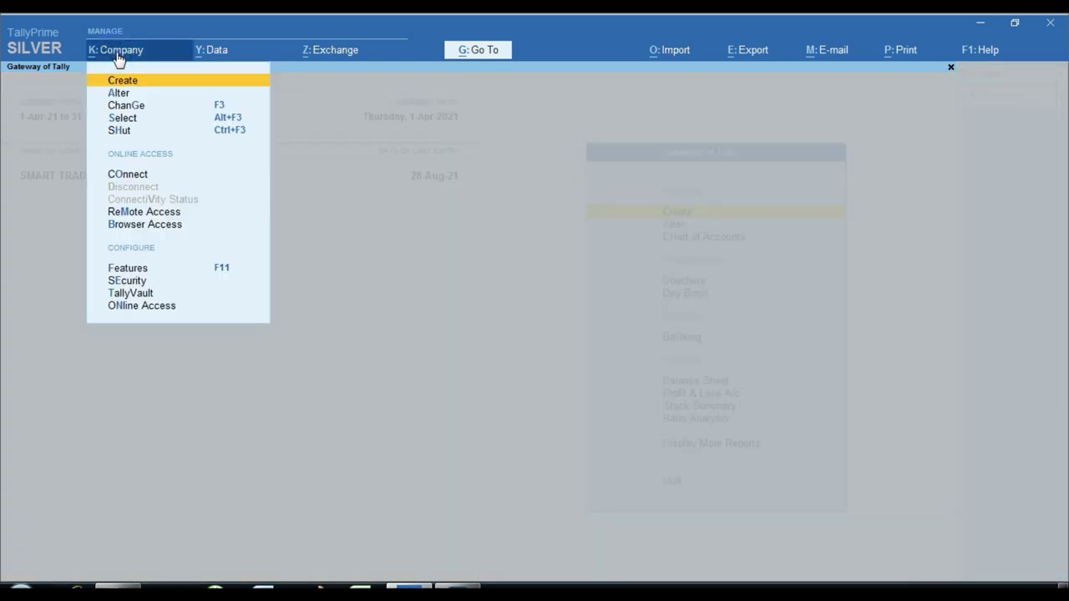
left_click(138, 117)
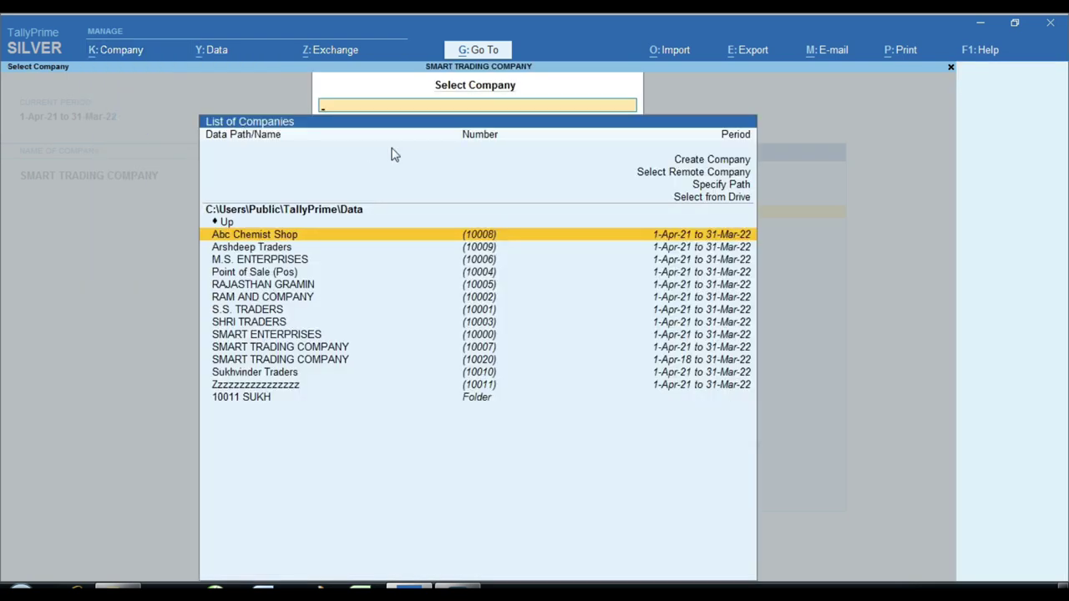
type("zz")
key("Return")
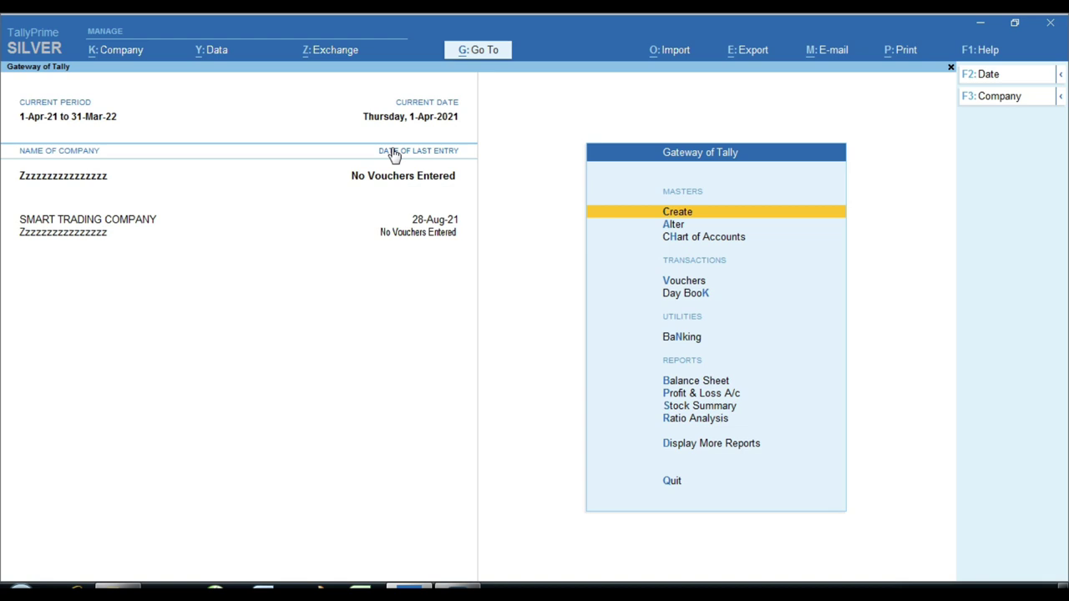
View the list of stock items under master alteration in Zzzzzzzzzzzzzzz and return to the Gateway of Tally.
key("Down")
key("Return")
key("Down")
key("Down")
key("Down")
key("Down")
key("Down")
key("Down")
key("Down")
key("Return")
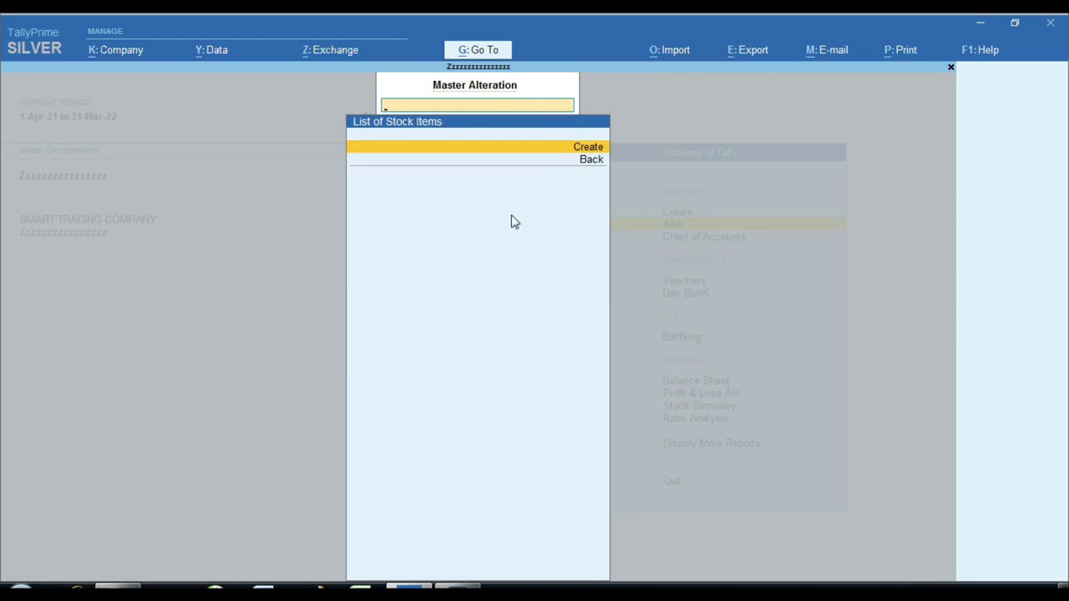
key("Escape")
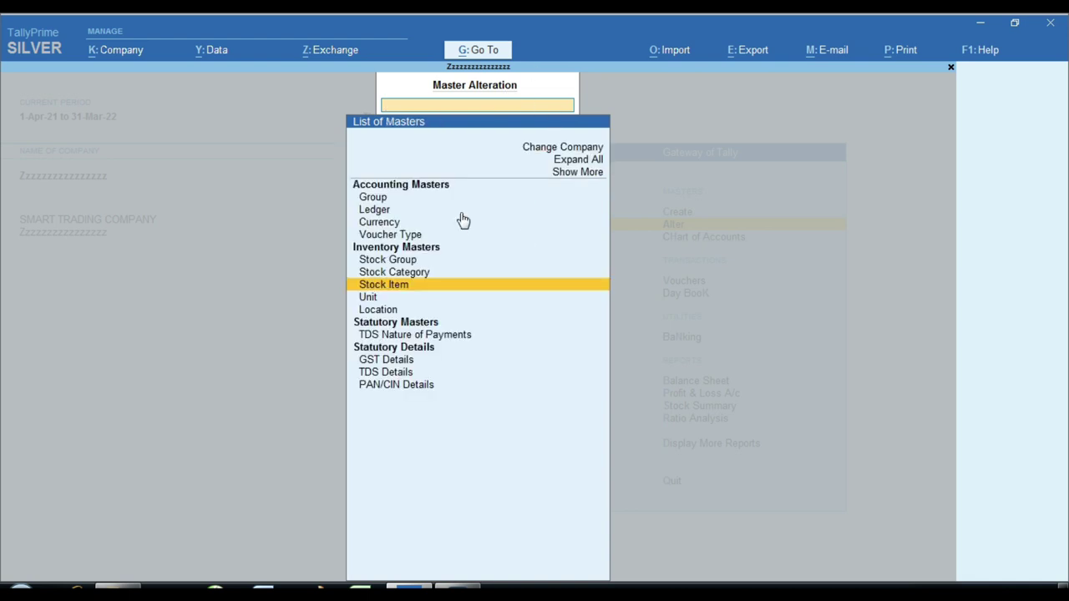
key("Escape")
Start a masters import into Zzzzzzzzzzzzzzz and set its file path to the Desktop folder.
key("ctrl")
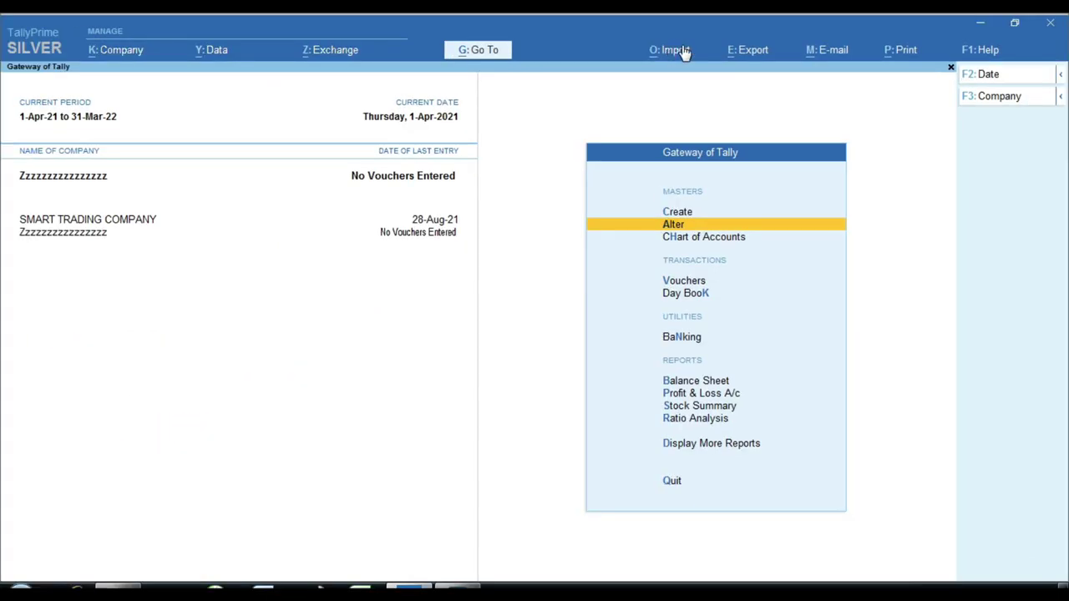
left_click(683, 51)
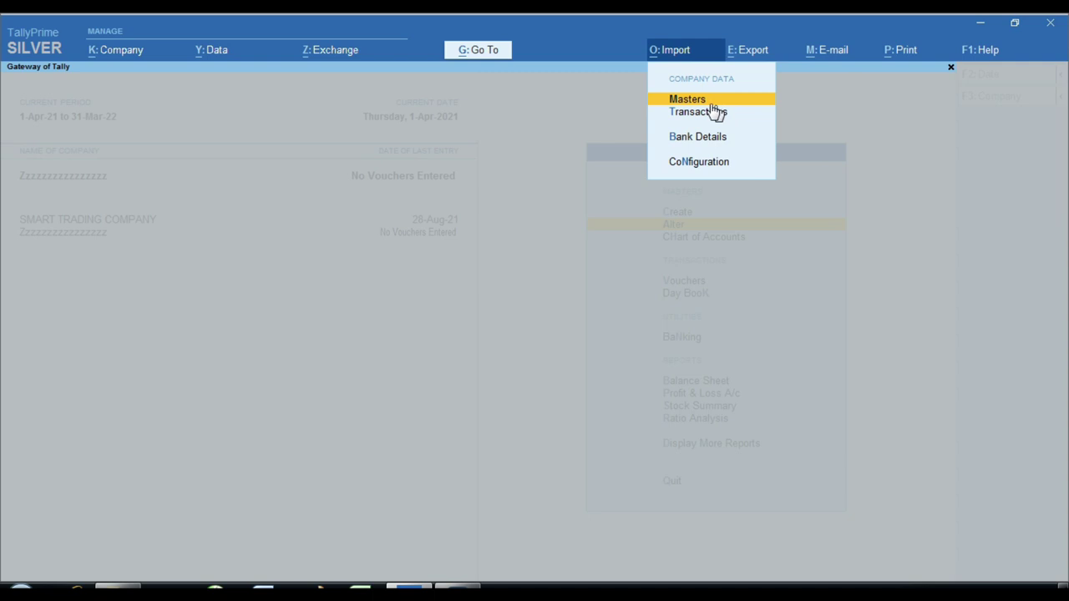
left_click(697, 102)
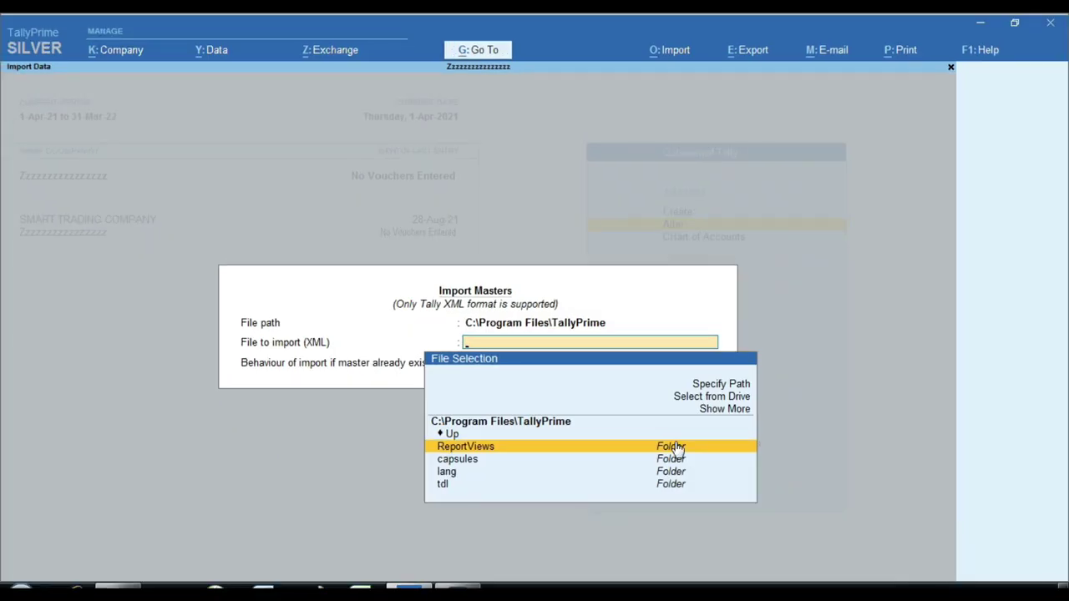
key("Up")
key("Up")
key("Up")
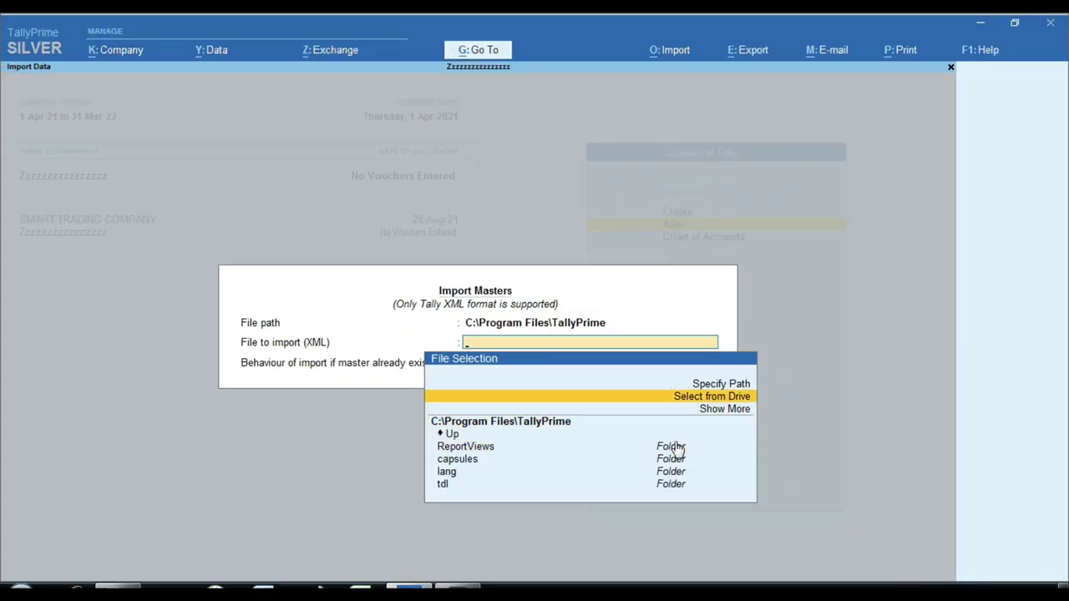
key("Return")
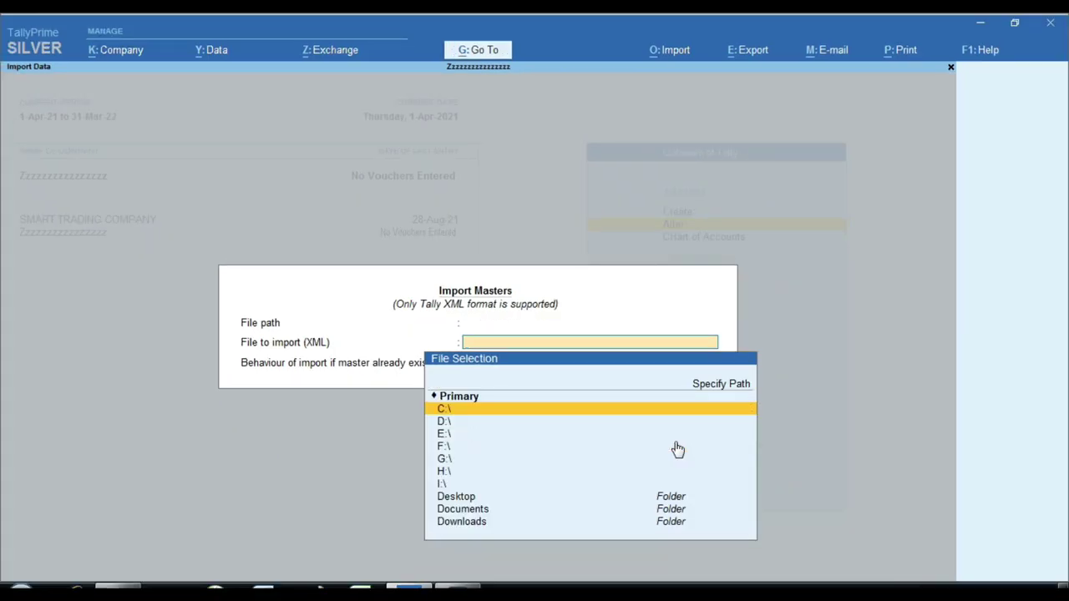
key("Down")
key("Down")
key("Down")
key("Down")
key("Down")
key("Down")
key("Down")
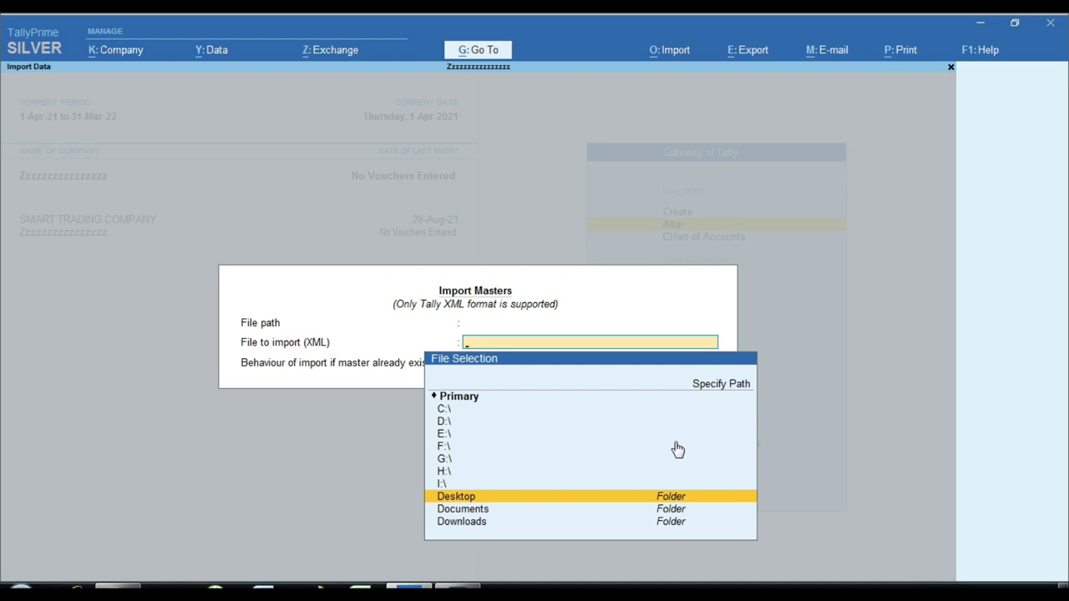
key("Return")
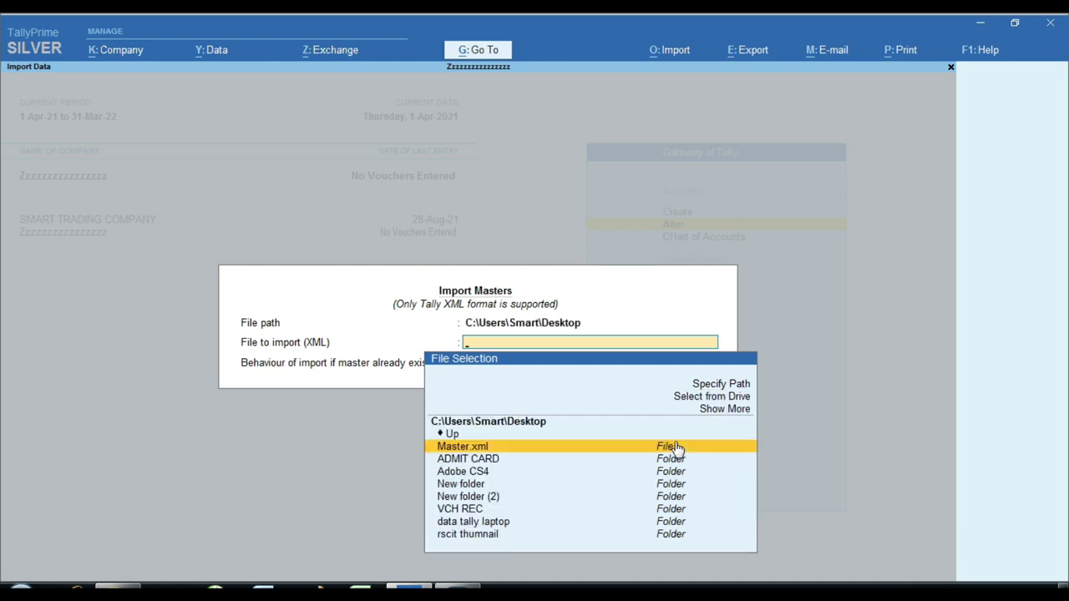
Import the masters from Master.xml, using Combine opening balances for masters that already exist.
type("mast")
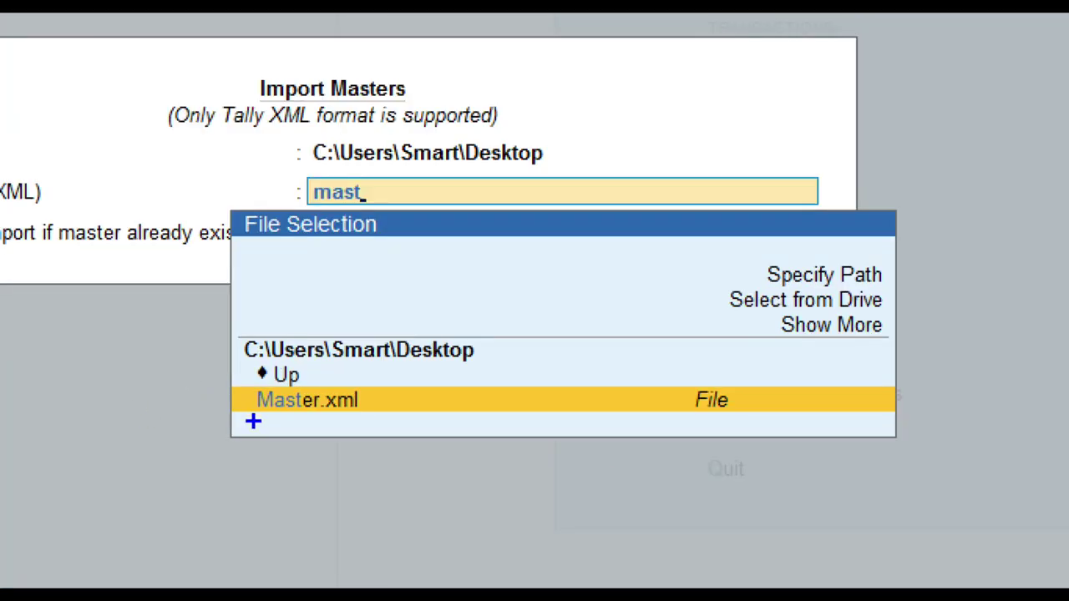
left_click_drag(231, 384, 405, 426)
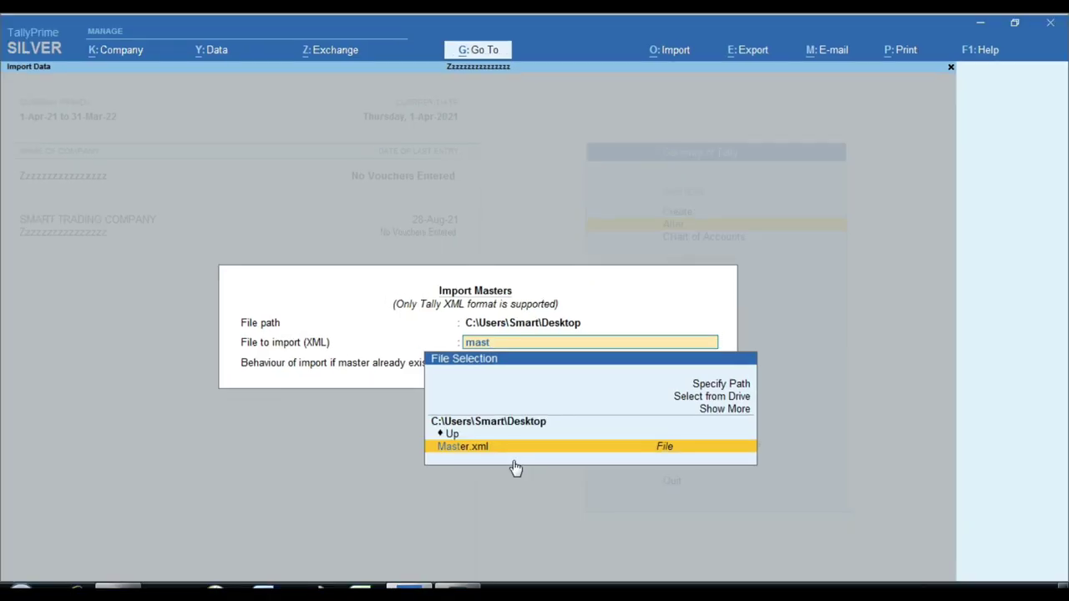
left_click(512, 459)
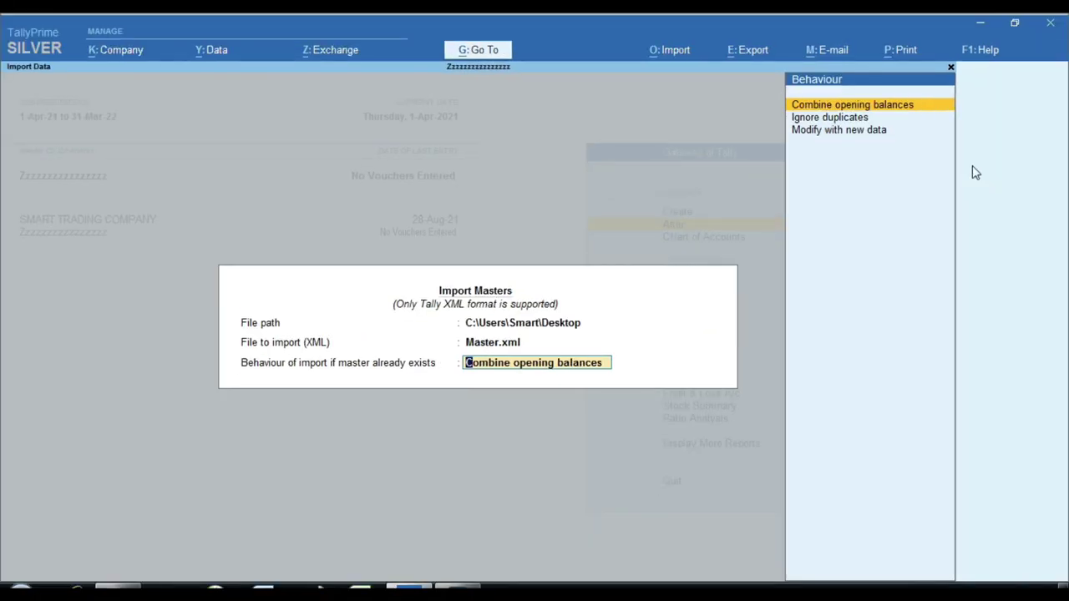
key("Return")
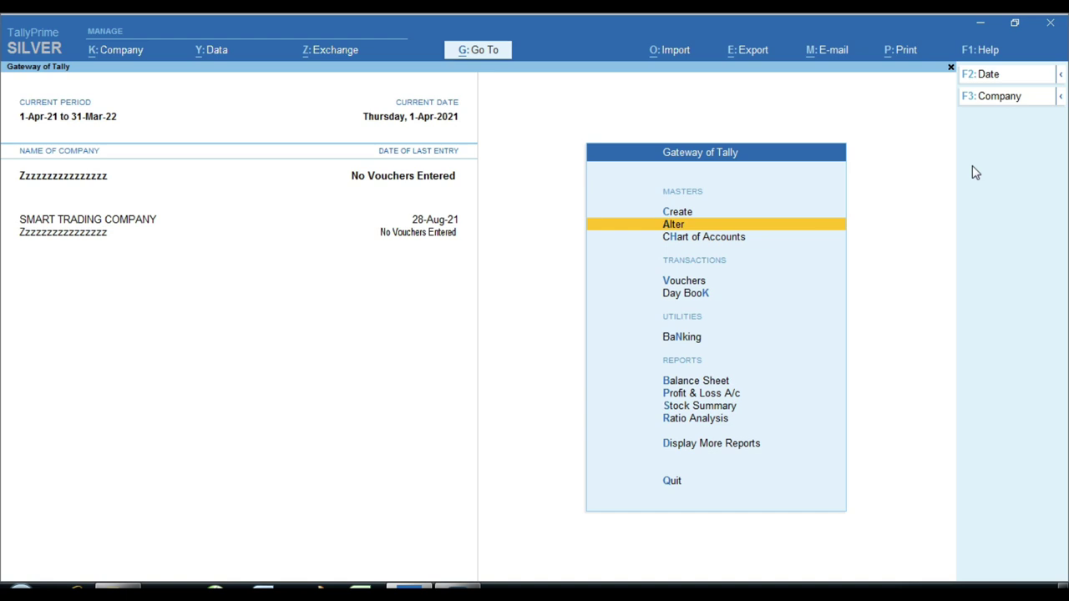
Open the list of stock items under master alteration in Zzzzzzzzzzzzzzz.
key("Up")
key("Down")
key("Return")
key("Down")
key("Down")
key("Down")
key("Down")
key("Down")
key("Down")
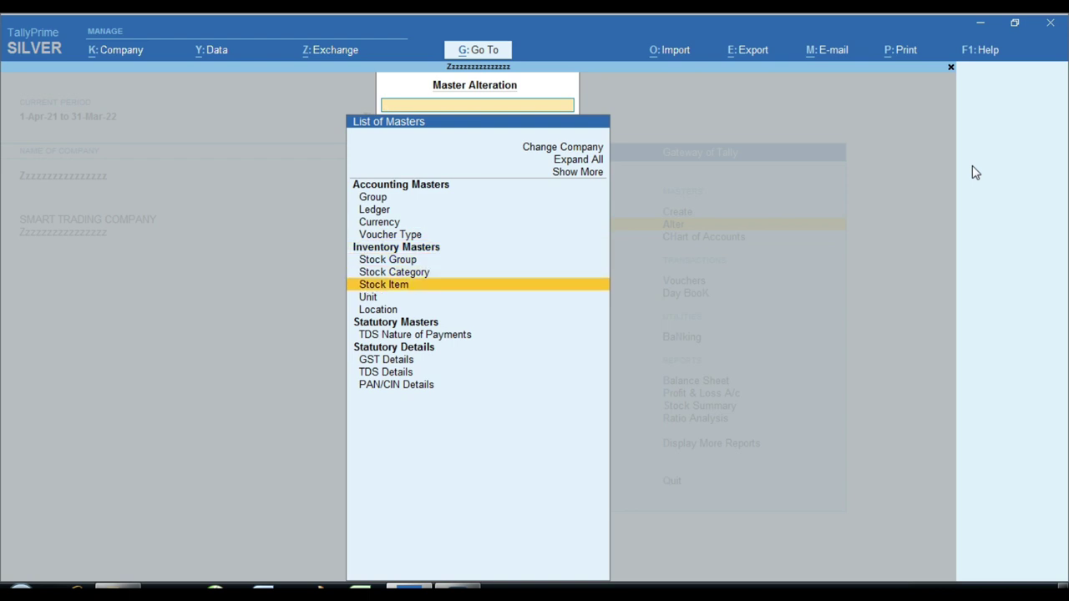
key("Return")
key("ctrl")
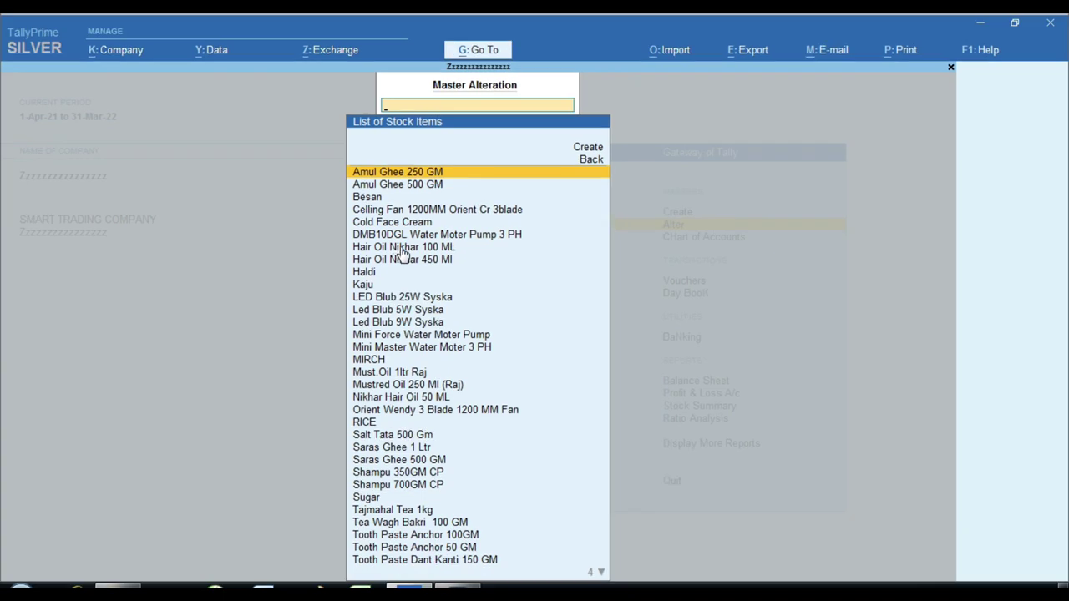
Look through the imported stock items in the list and return to the Gateway of Tally.
key("Down")
key("Down")
key("Down")
key("Down")
key("Down")
key("Down")
key("Down")
key("Down")
key("Down")
key("Down")
key("Down")
key("Down")
key("Down")
key("Down")
key("Down")
key("Down")
key("Down")
key("Down")
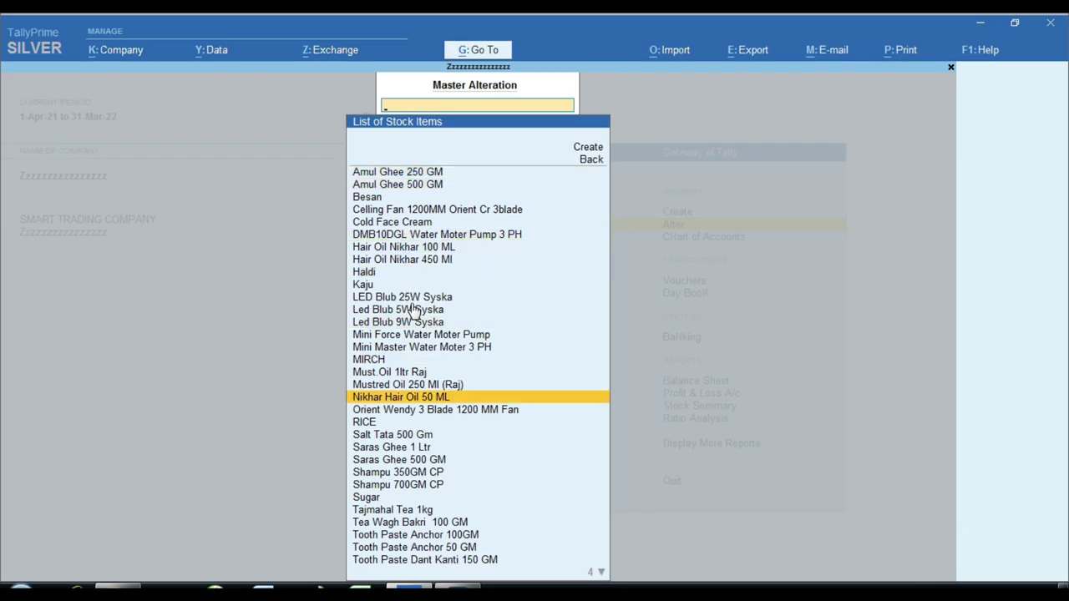
key("Escape")
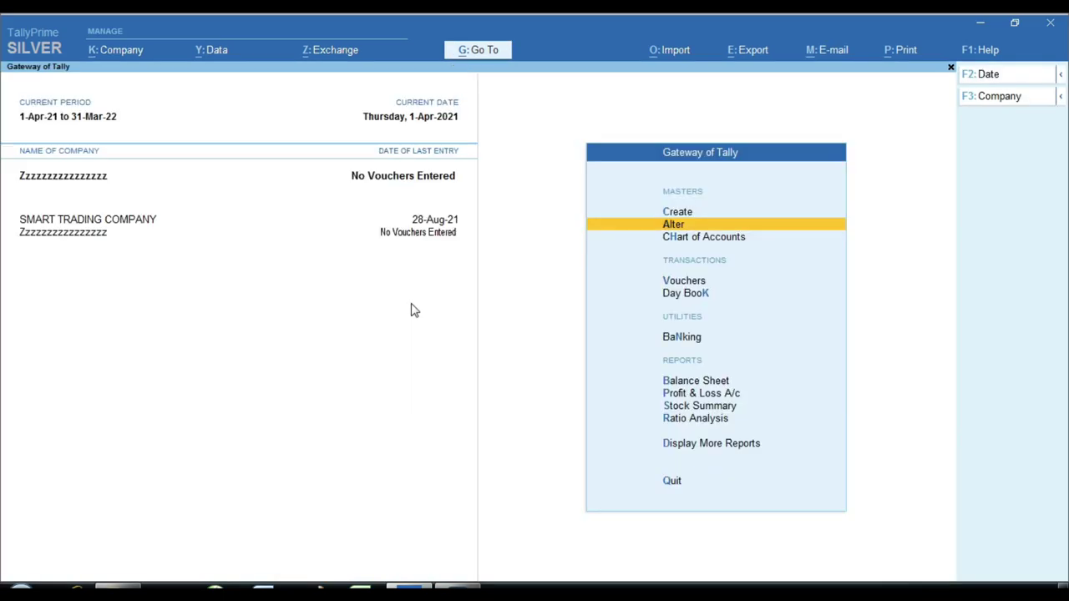
View the list of ledgers under master alteration and return to the Gateway of Tally.
key("Return")
key("Down")
key("Return")
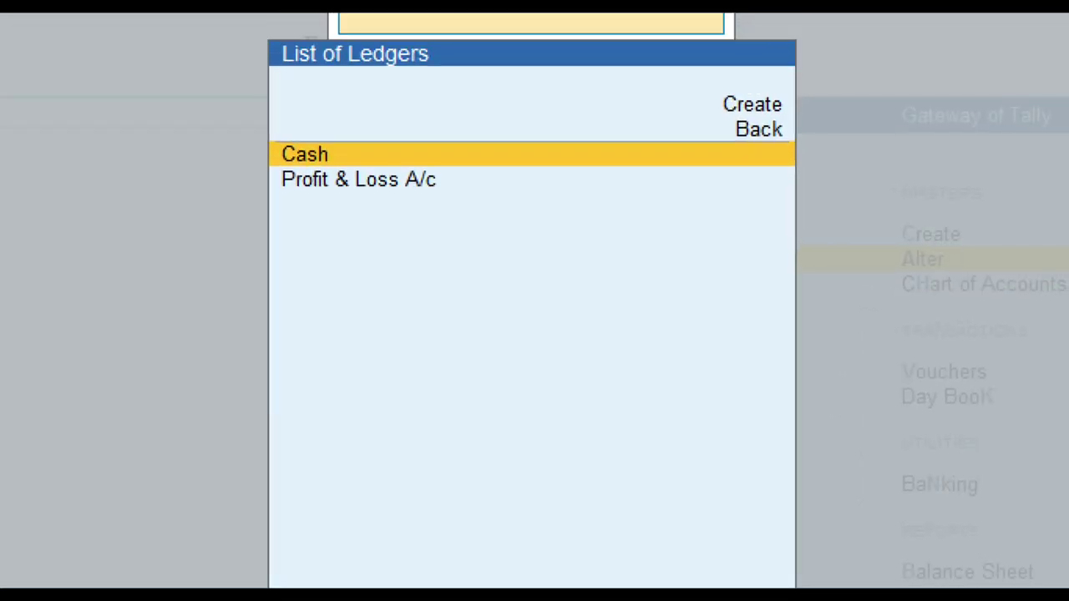
key("Escape")
key("Escape")
key("Down")
key("Up")
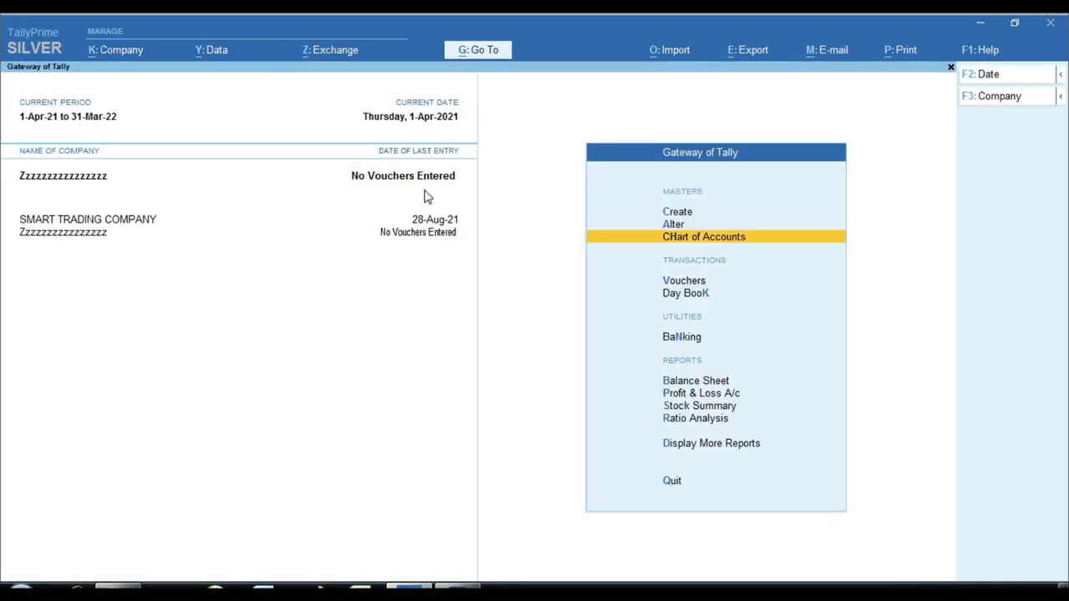
Open the stock item Amul Ghee 250 GM for alteration and advance to its Set/Alter GST Details option.
key("Return")
key("Down")
key("Down")
key("Down")
key("Down")
key("Down")
key("Down")
key("Return")
key("Return")
key("Return")
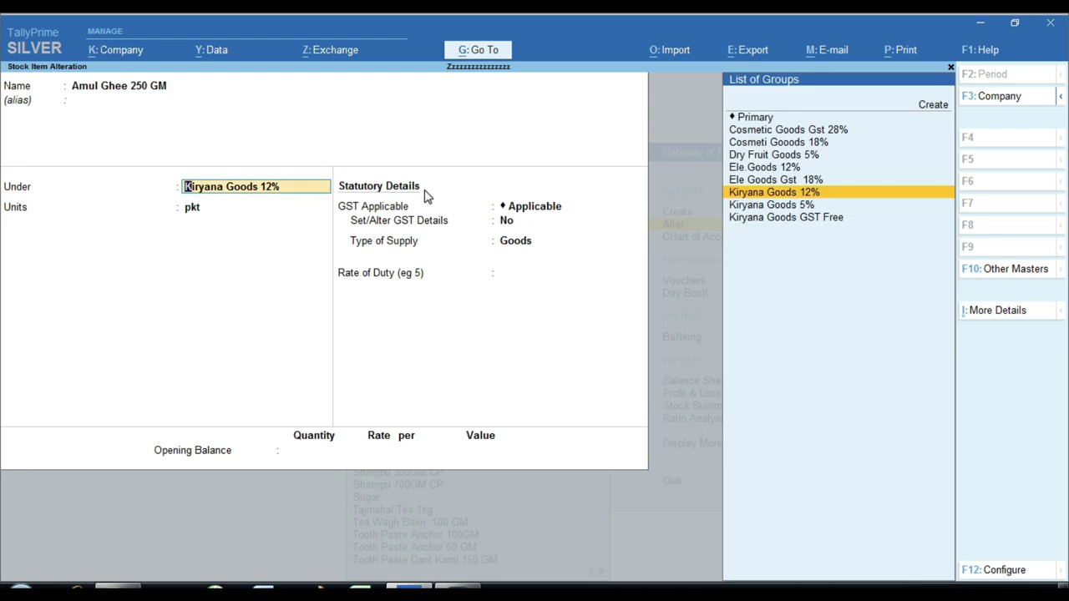
key("Return")
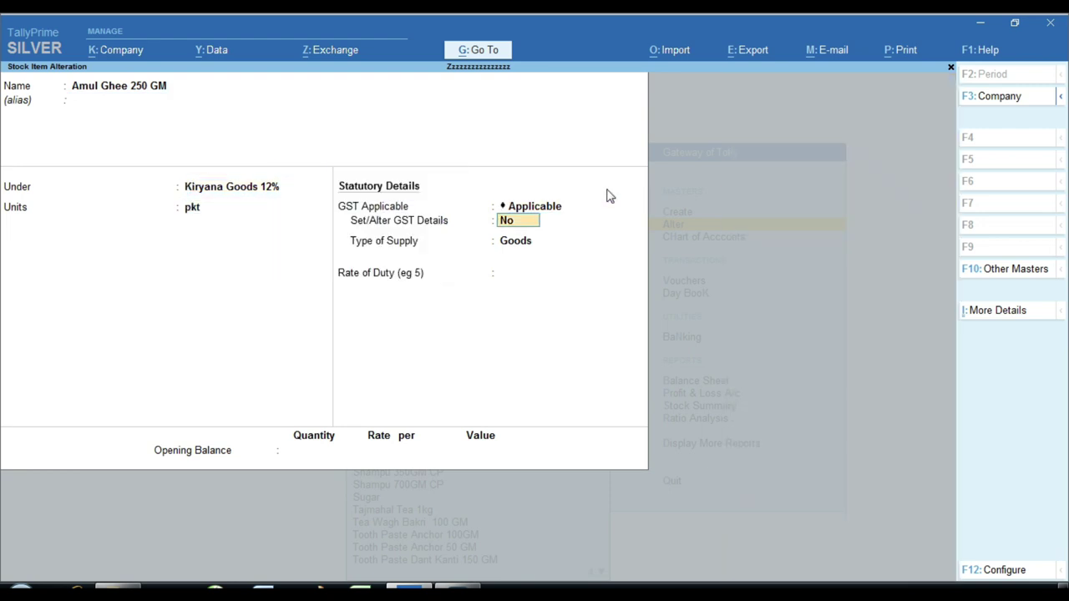
Set Set/Alter GST Details to Yes for Amul Ghee 250 GM and review its HSN/SAC and tax details.
type("y")
key("Return")
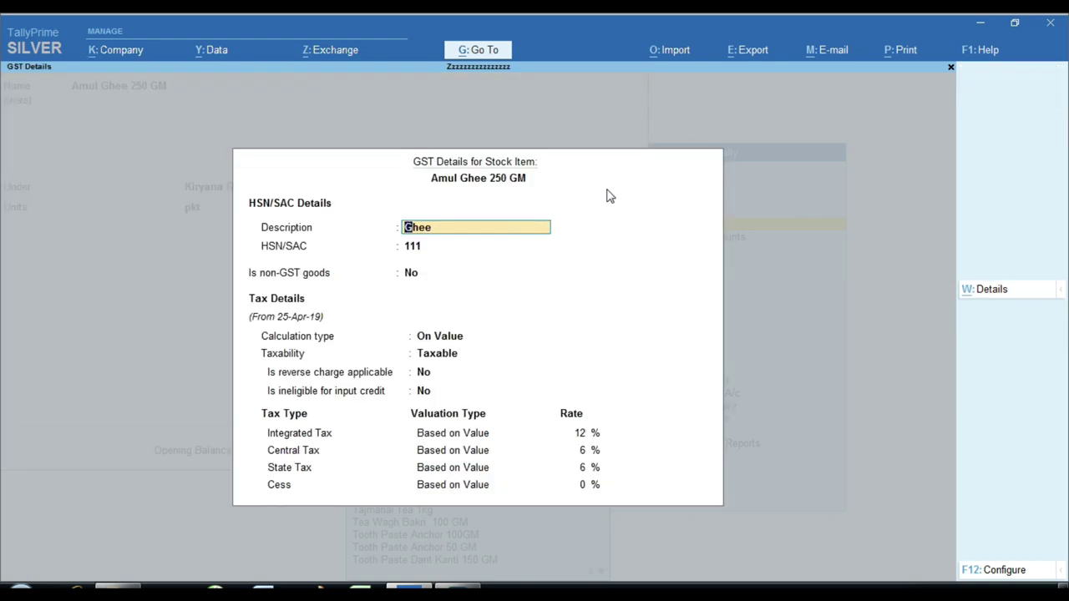
key("Return")
key("Return")
key("Return")
key("Return")
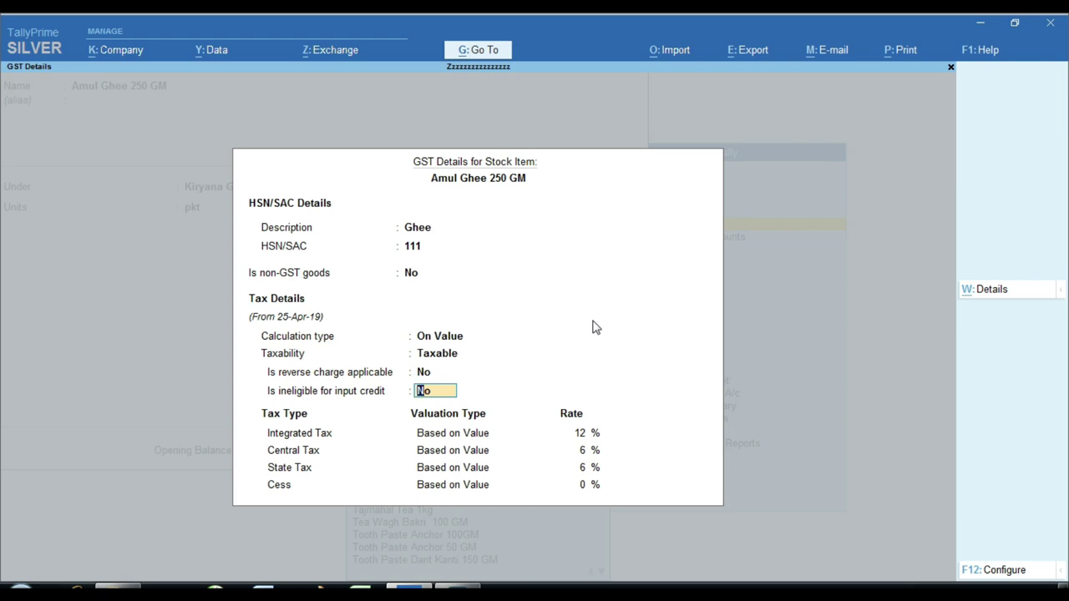
Quit the GST details and the stock item alteration without saving, and return to the Gateway of Tally.
key("Escape")
key("y")
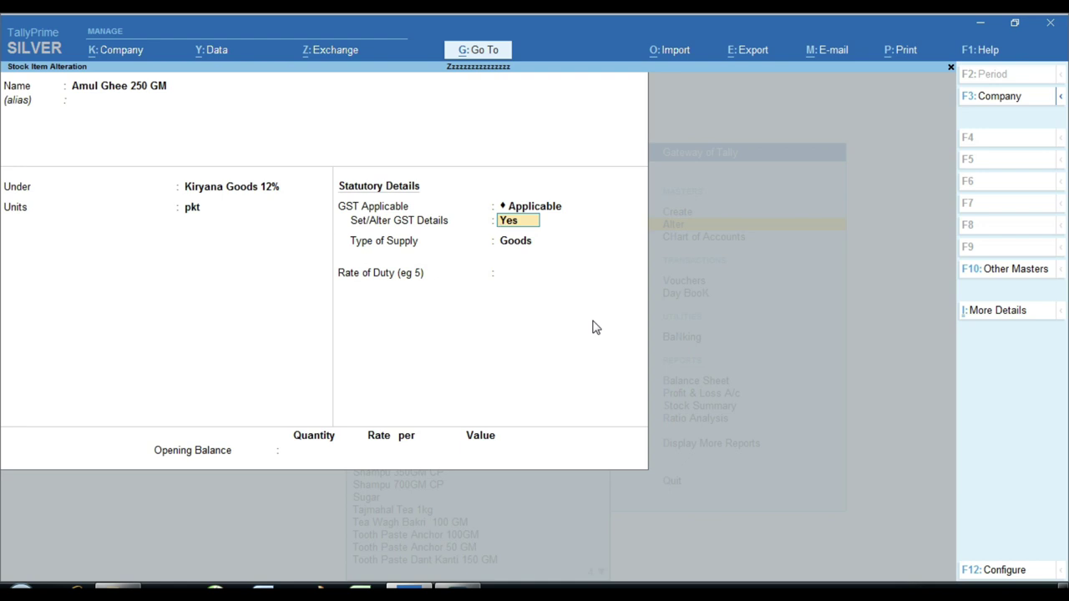
key("Escape")
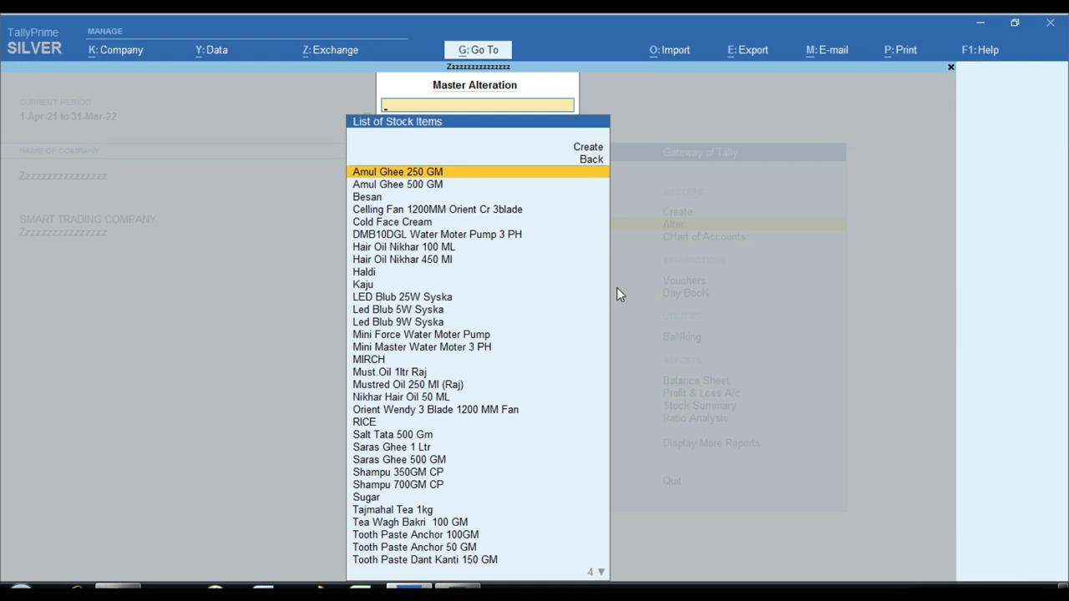
key("BackSpace")
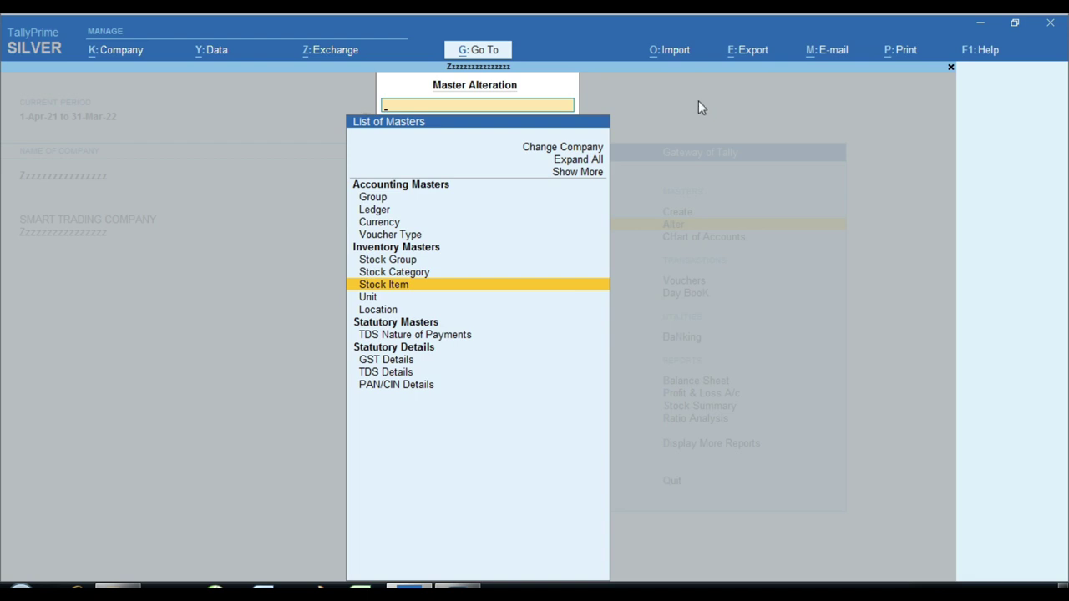
key("Escape")
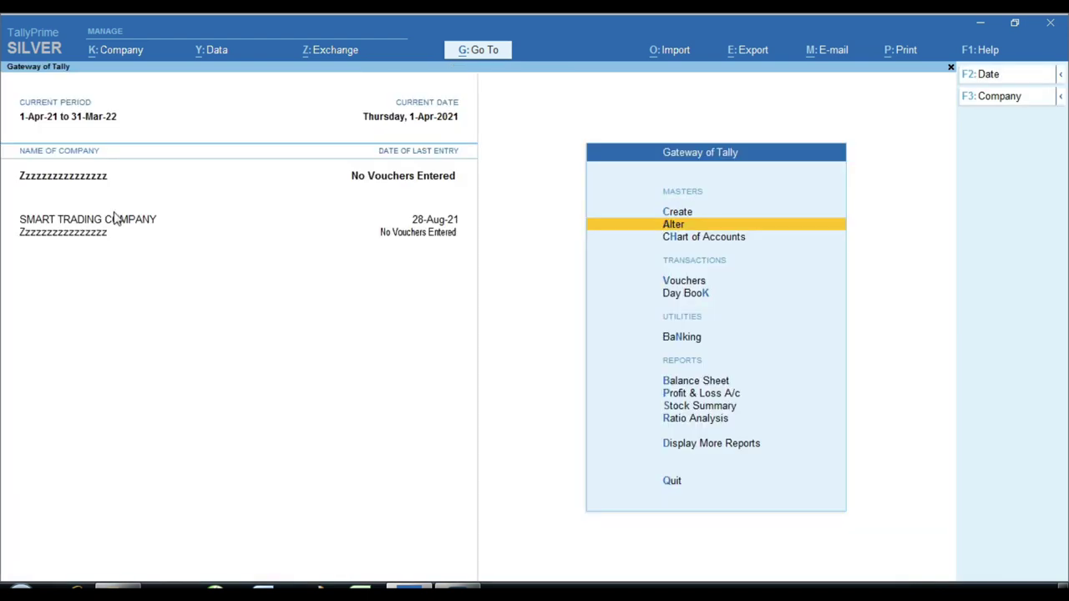